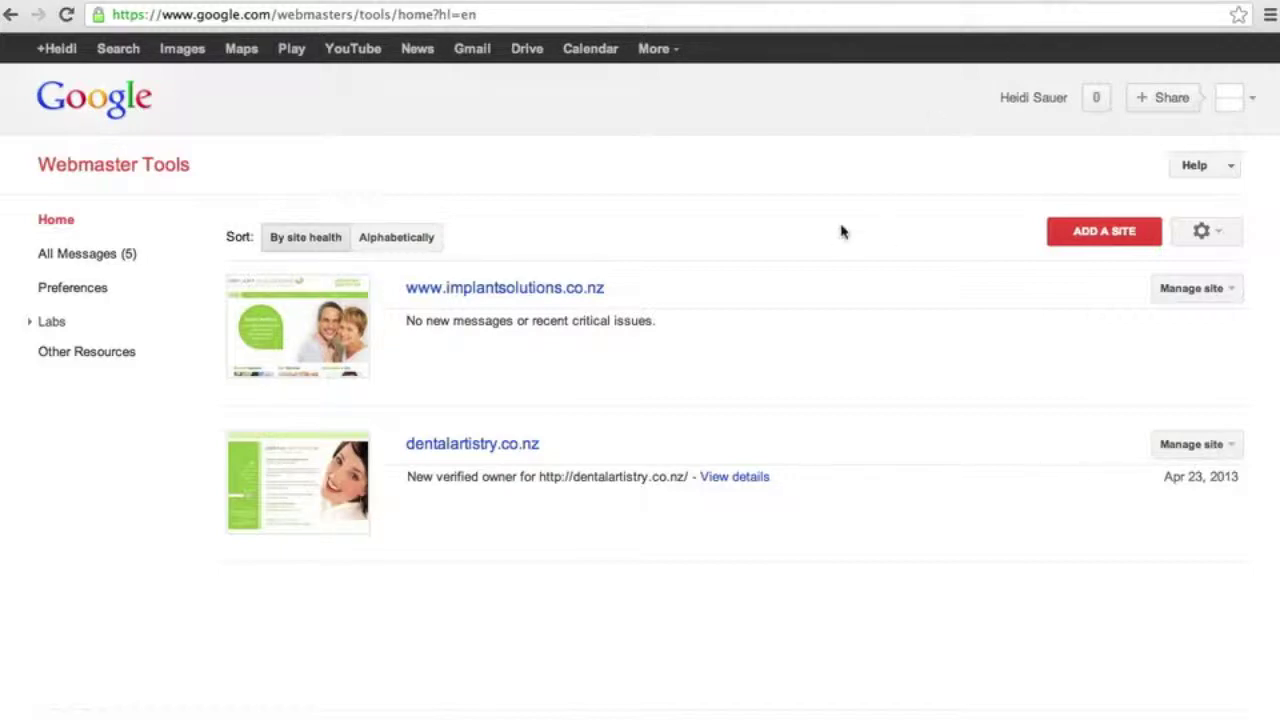
# Step: Filter implantsolutions.co.nz's Search Queries to New Zealand, showing 50 queries, 1,300 impressions and 110 clicks
pyautogui.click(589, 292)
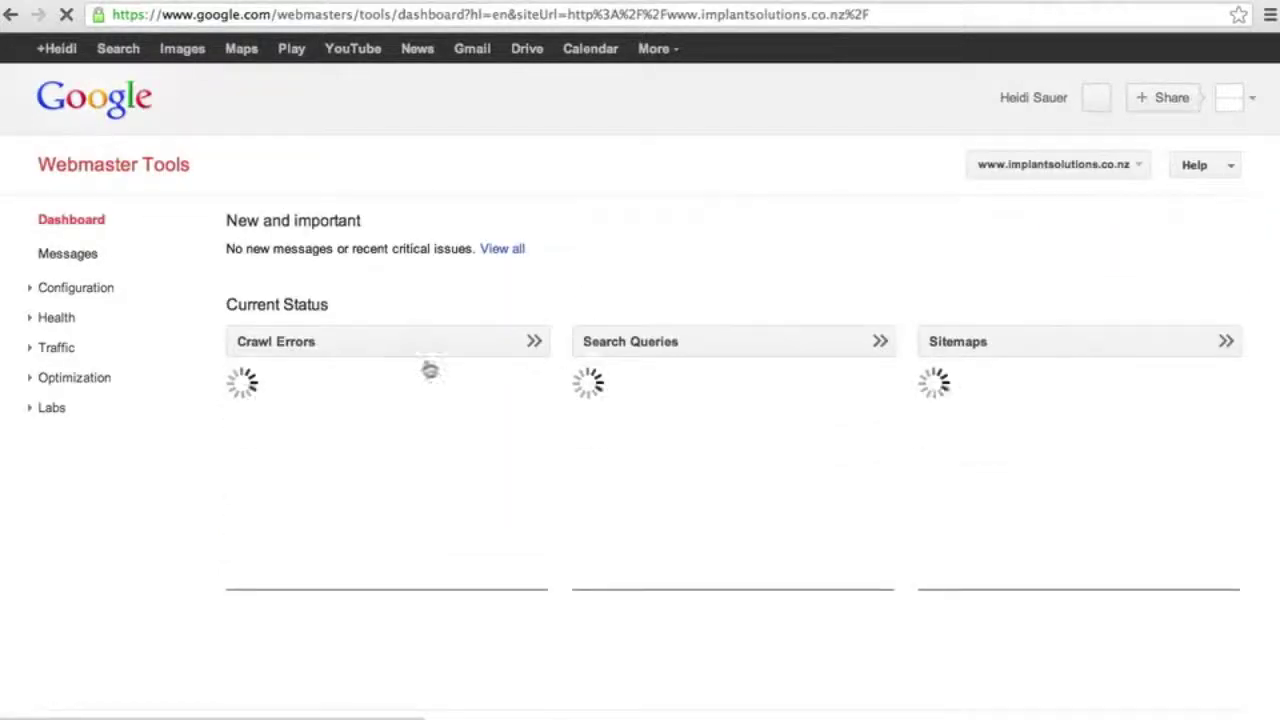
pyautogui.click(643, 350)
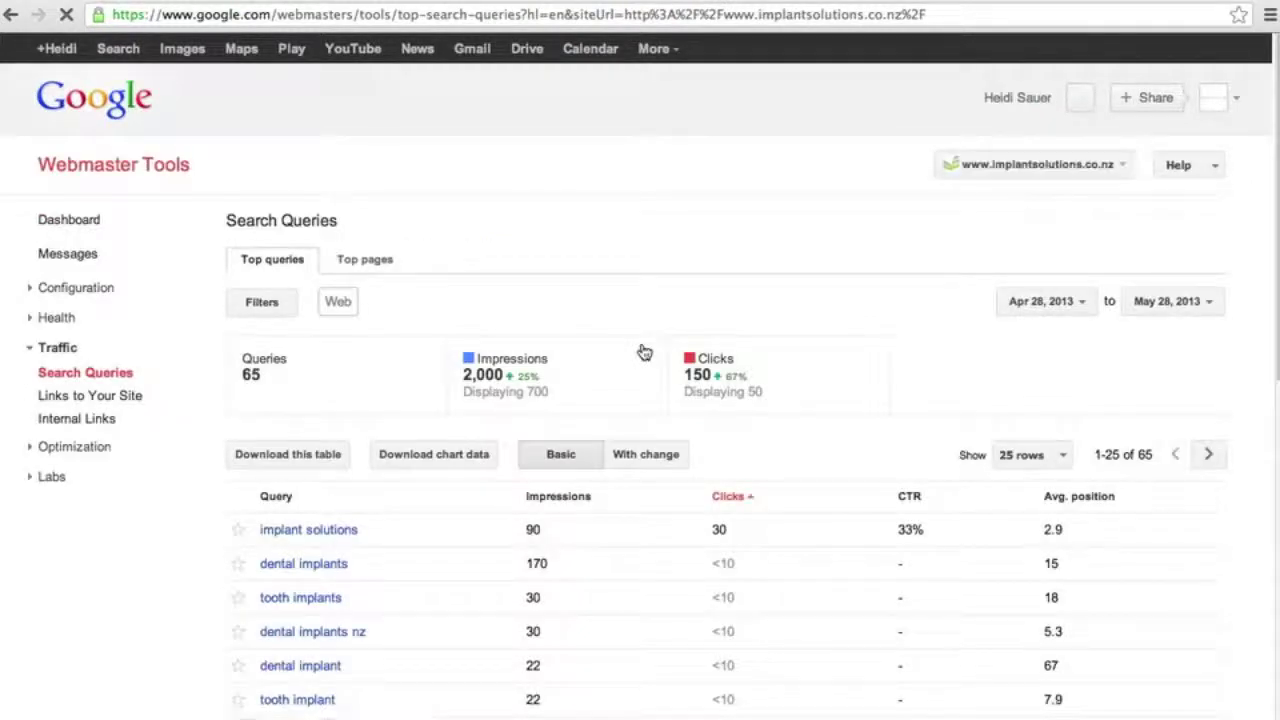
pyautogui.click(264, 306)
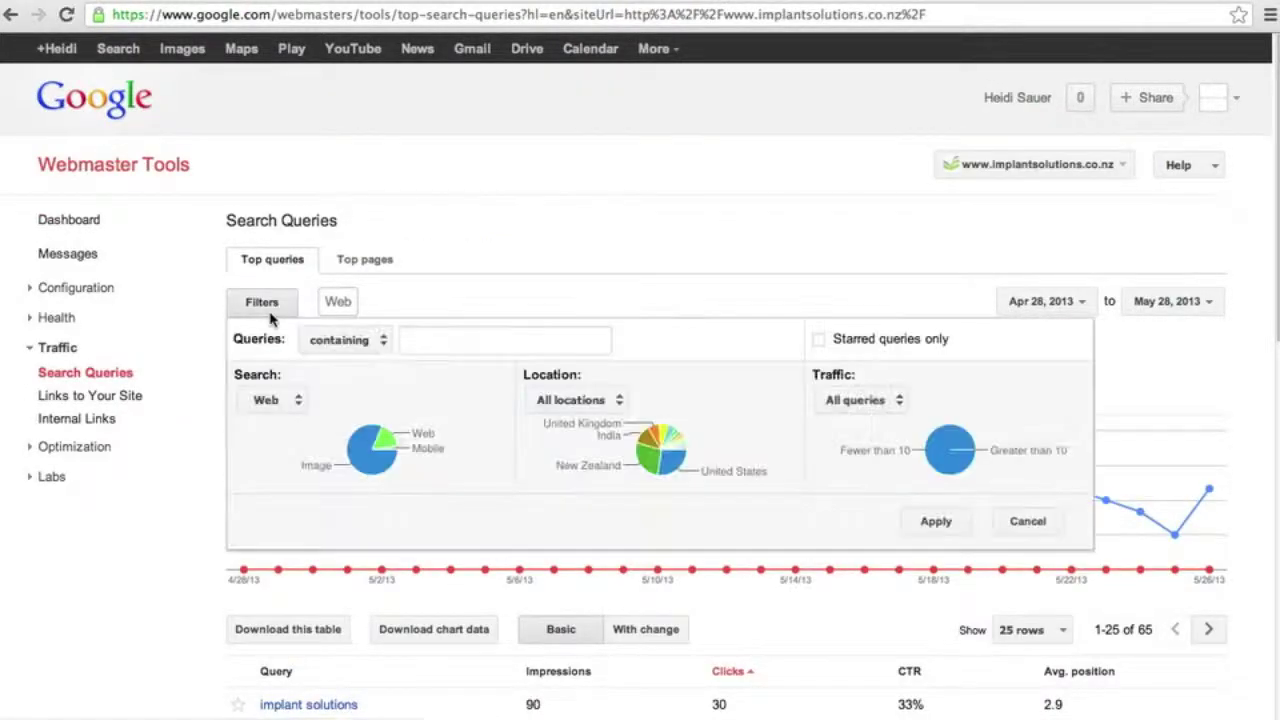
pyautogui.click(576, 400)
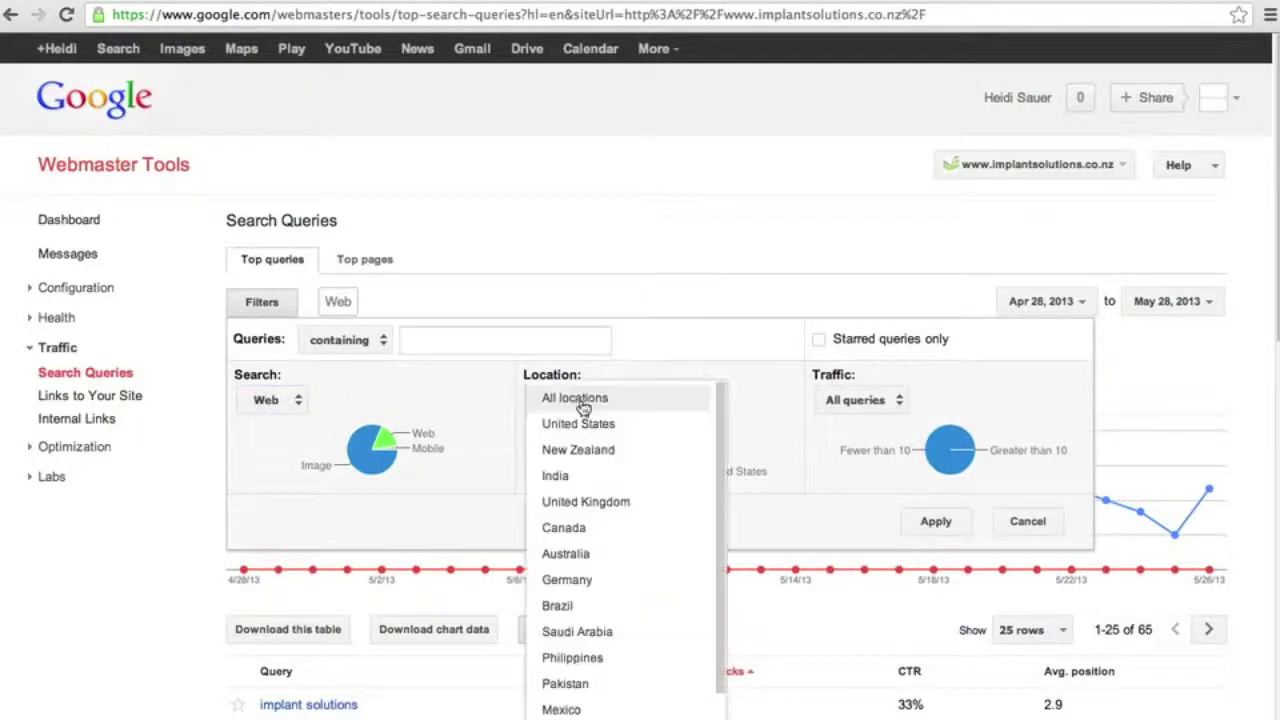
pyautogui.click(578, 450)
pyautogui.click(935, 521)
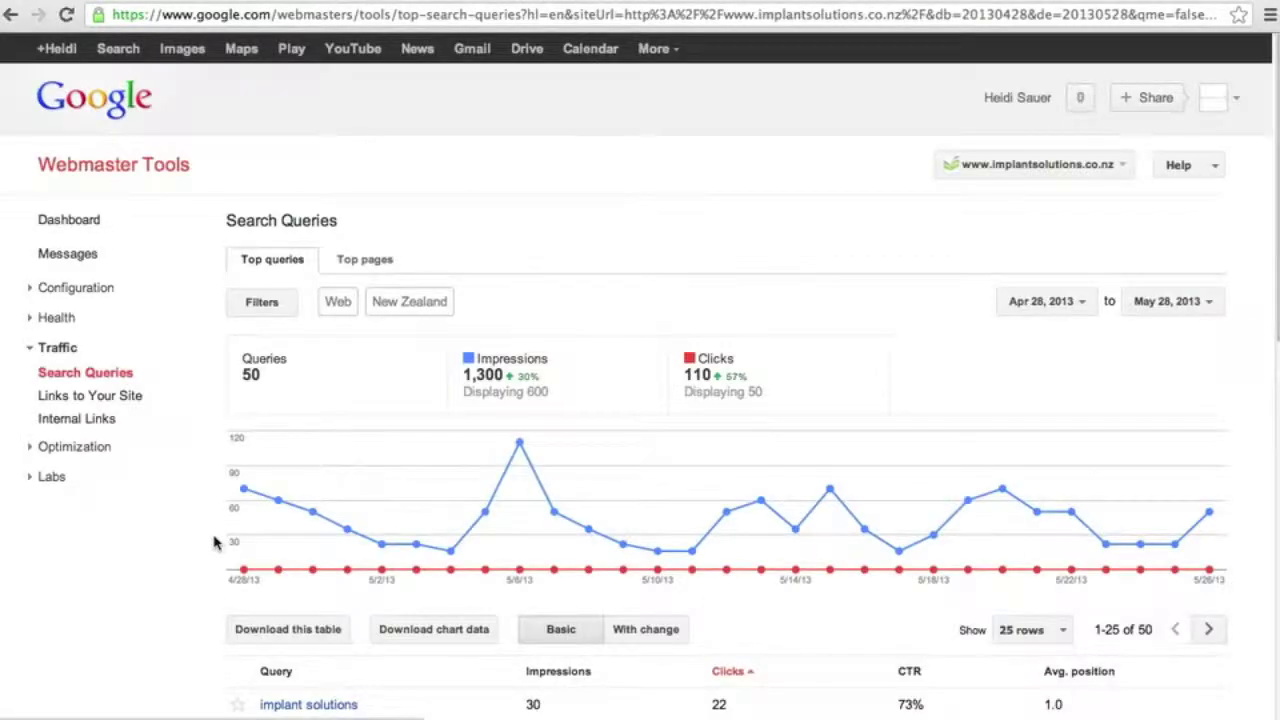
# Step: Scroll down through the New Zealand search queries table
pyautogui.scroll(-5, 213, 541)
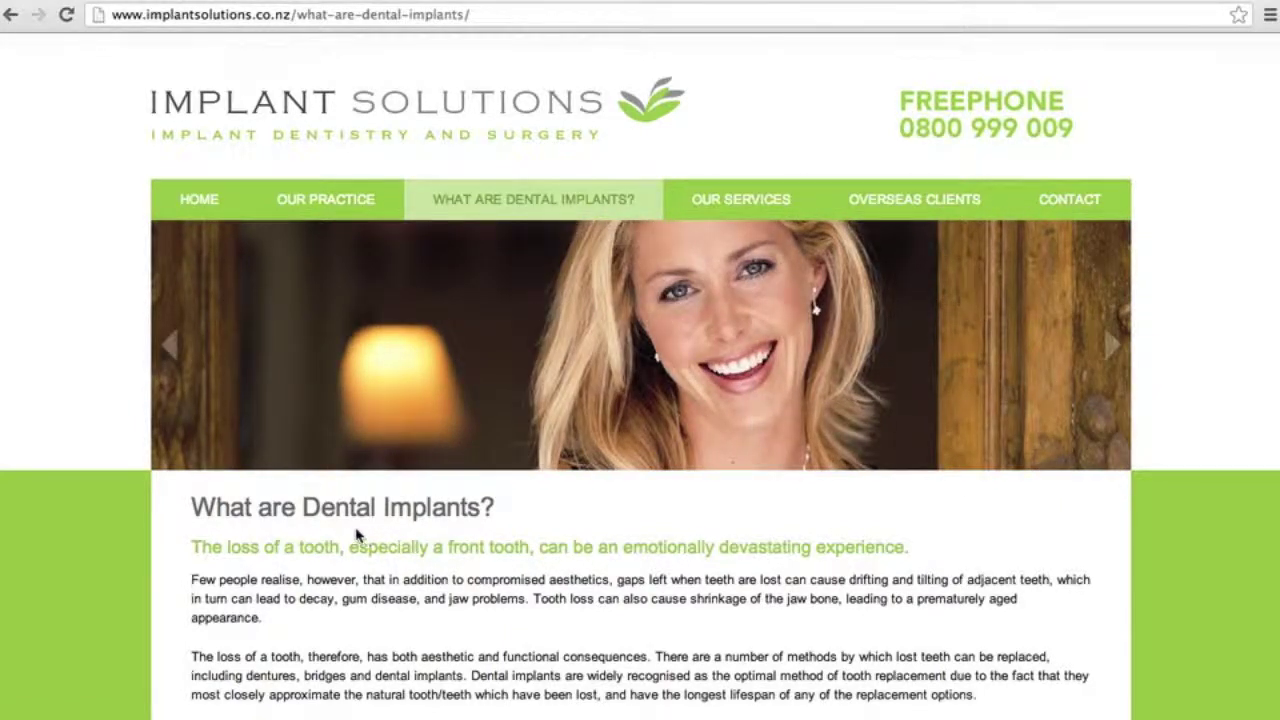
# Step: Highlight each 'Dental Implants' occurrence in the page's body paragraphs
pyautogui.scroll(-2, 547, 697)
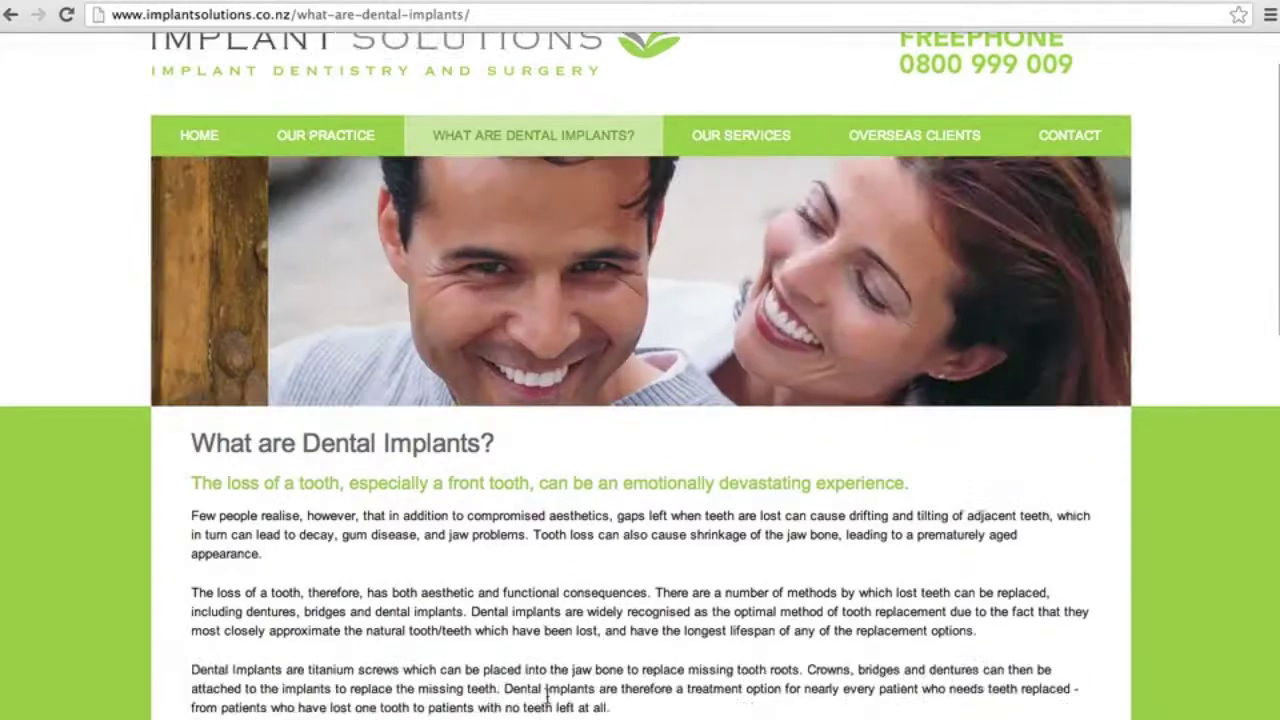
pyautogui.scroll(-2, 547, 697)
pyautogui.moveTo(191, 564); pyautogui.dragTo(287, 566)
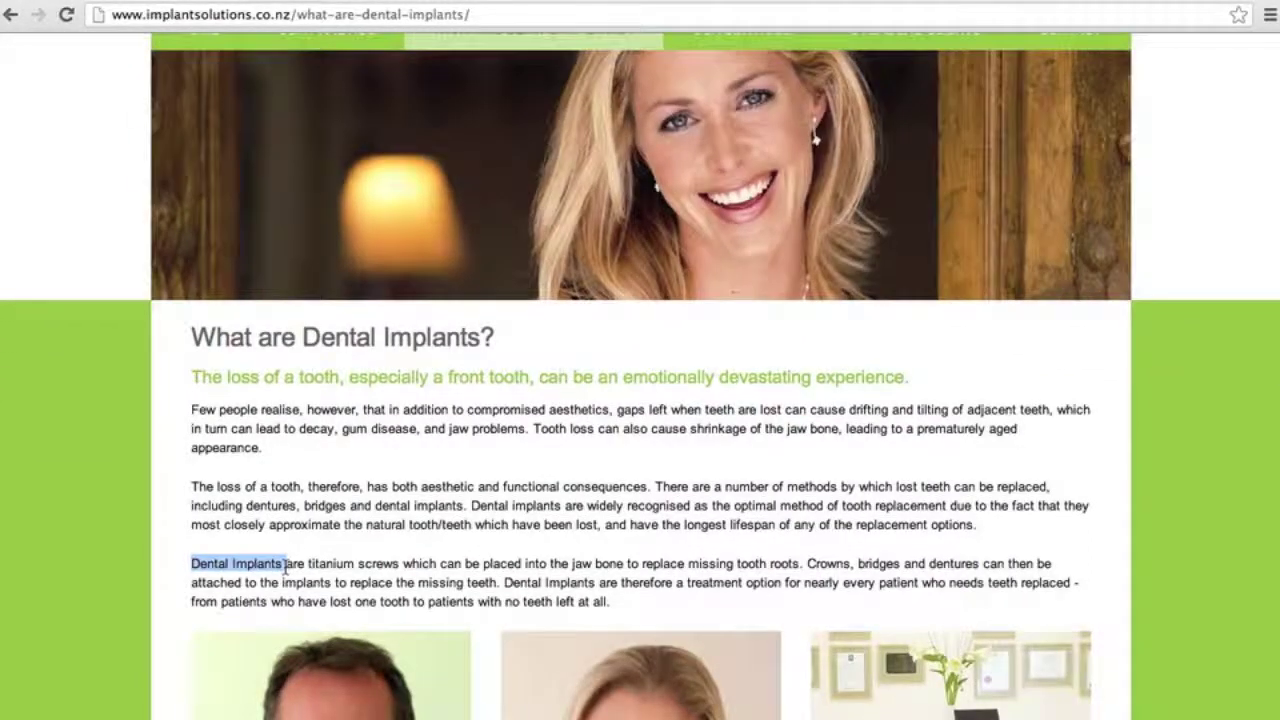
pyautogui.moveTo(471, 505); pyautogui.dragTo(566, 506)
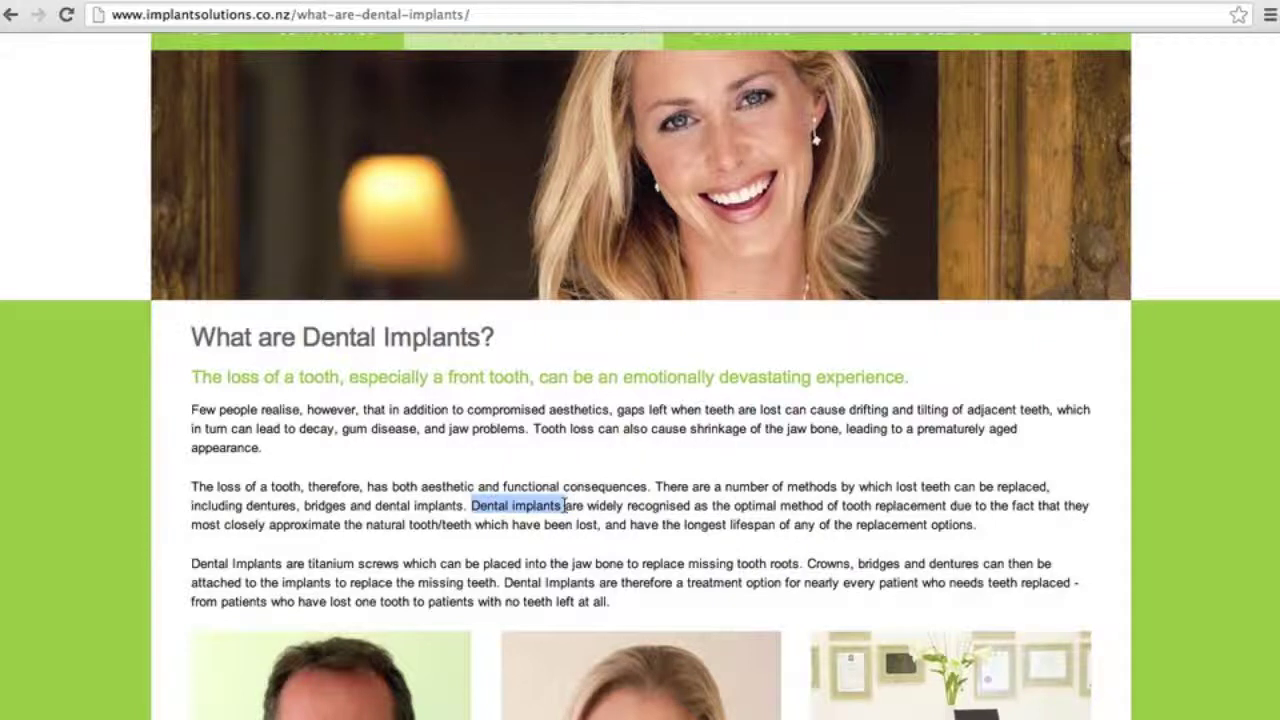
pyautogui.rightClick(1168, 472)
pyautogui.click(1215, 603)
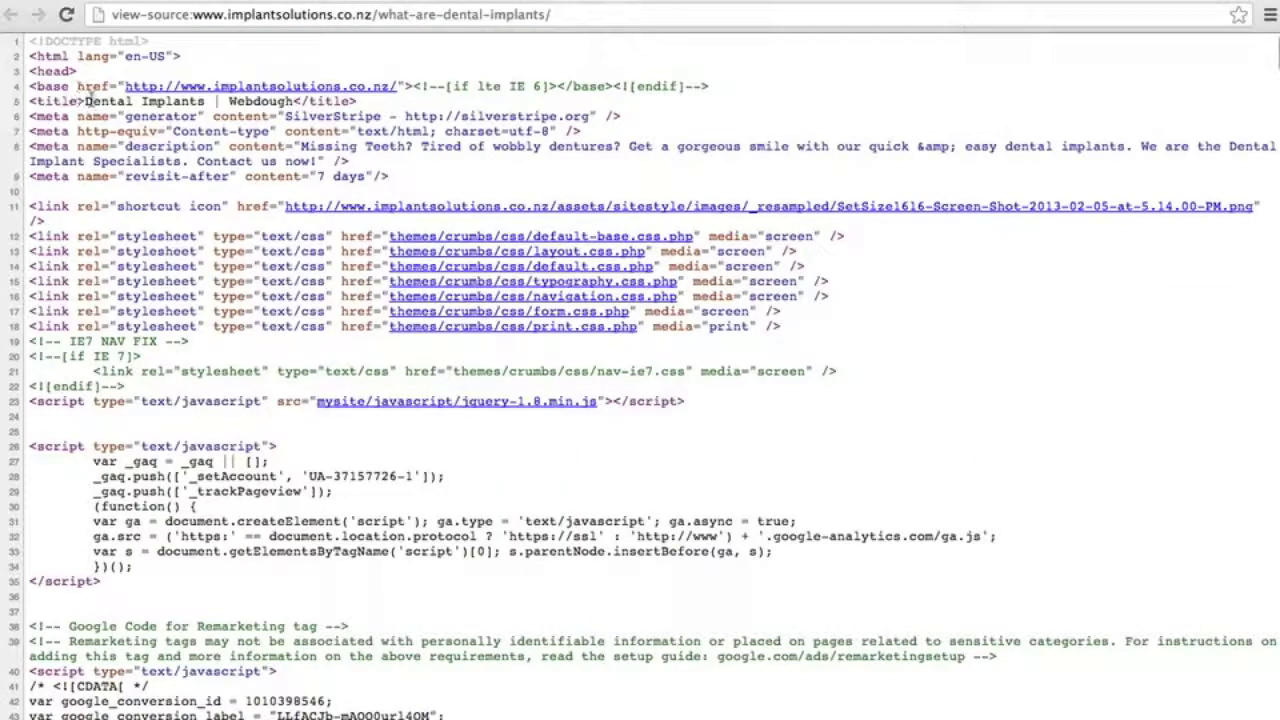
pyautogui.moveTo(86, 101); pyautogui.dragTo(205, 102)
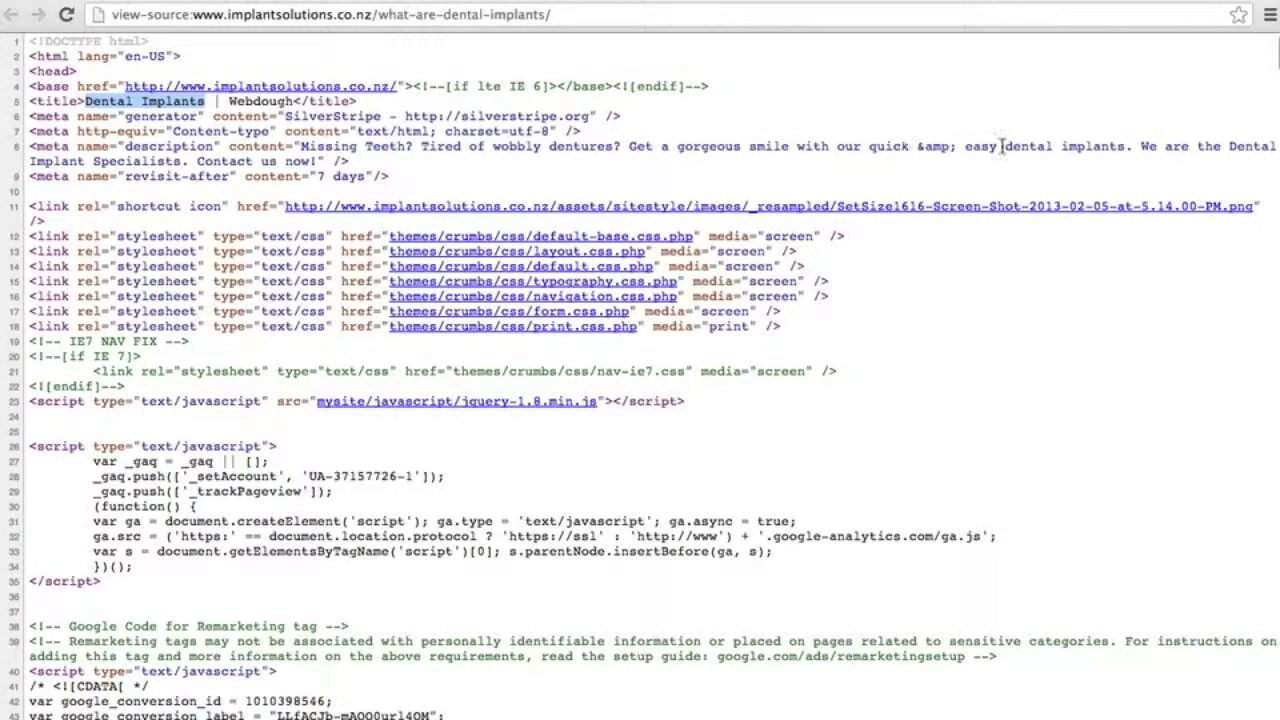
pyautogui.moveTo(1002, 146); pyautogui.dragTo(1128, 147)
pyautogui.moveTo(1230, 147); pyautogui.dragTo(483, 193)
pyautogui.click(84, 166)
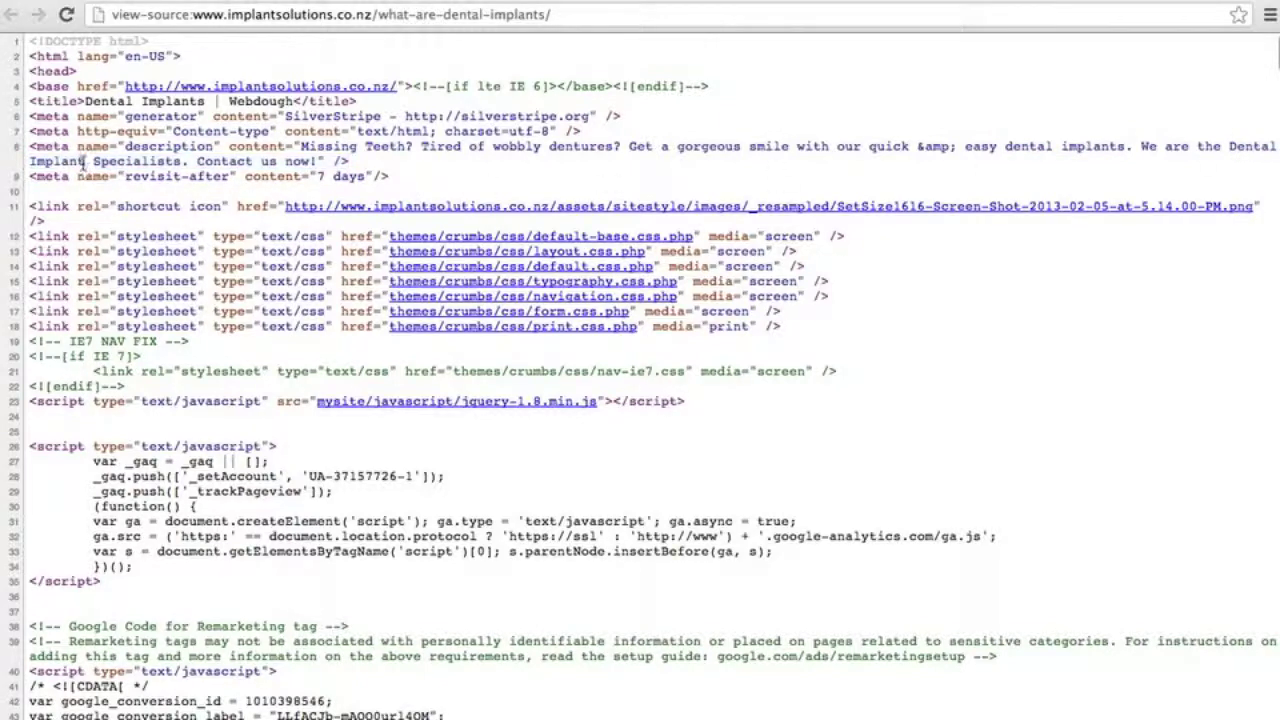
pyautogui.moveTo(84, 166); pyautogui.dragTo(1229, 147)
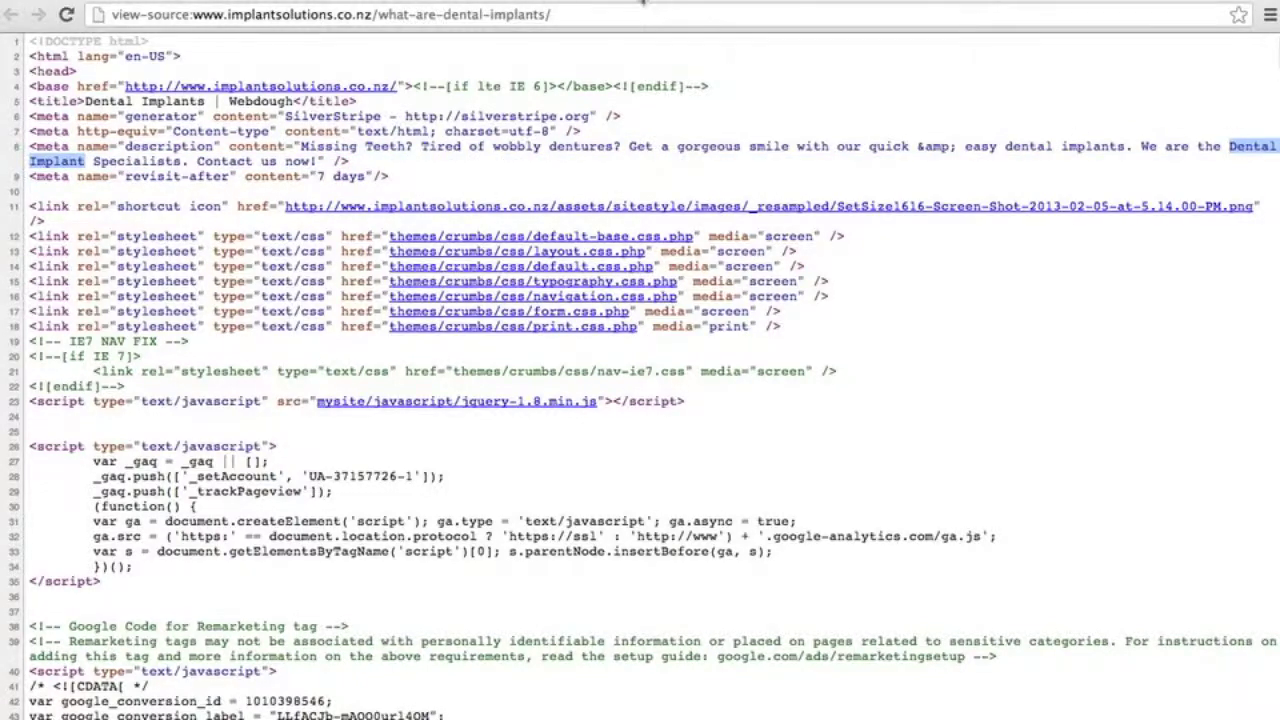
pyautogui.click(643, 2)
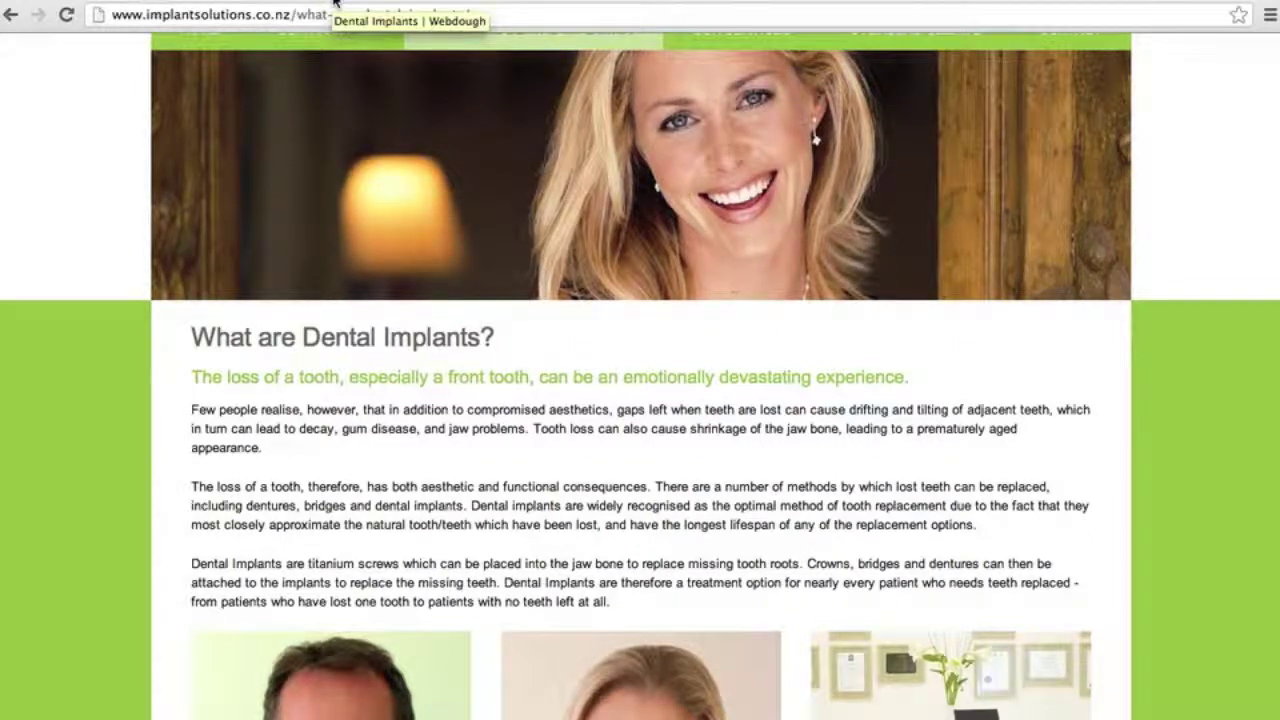
# Step: Find the 'Dental Implants | Webdough' listing in the 'dental implants' Google results
pyautogui.click(641, 5)
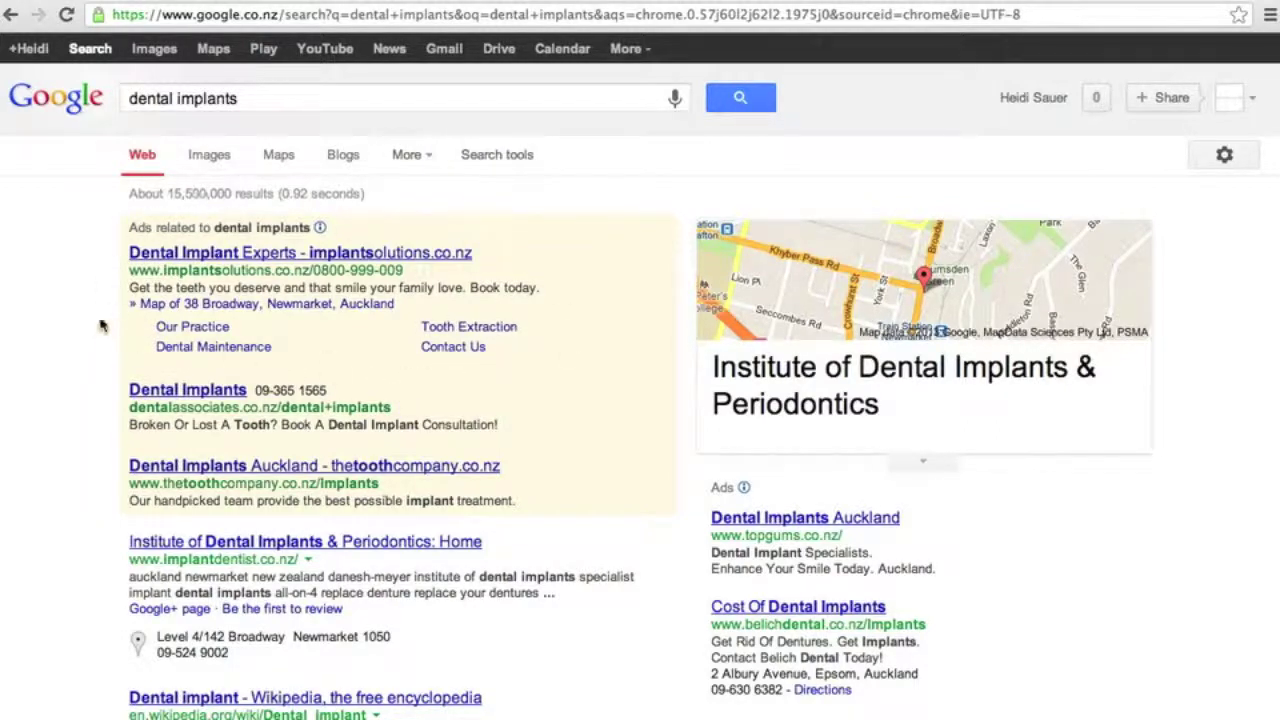
pyautogui.scroll(-5, 91, 335)
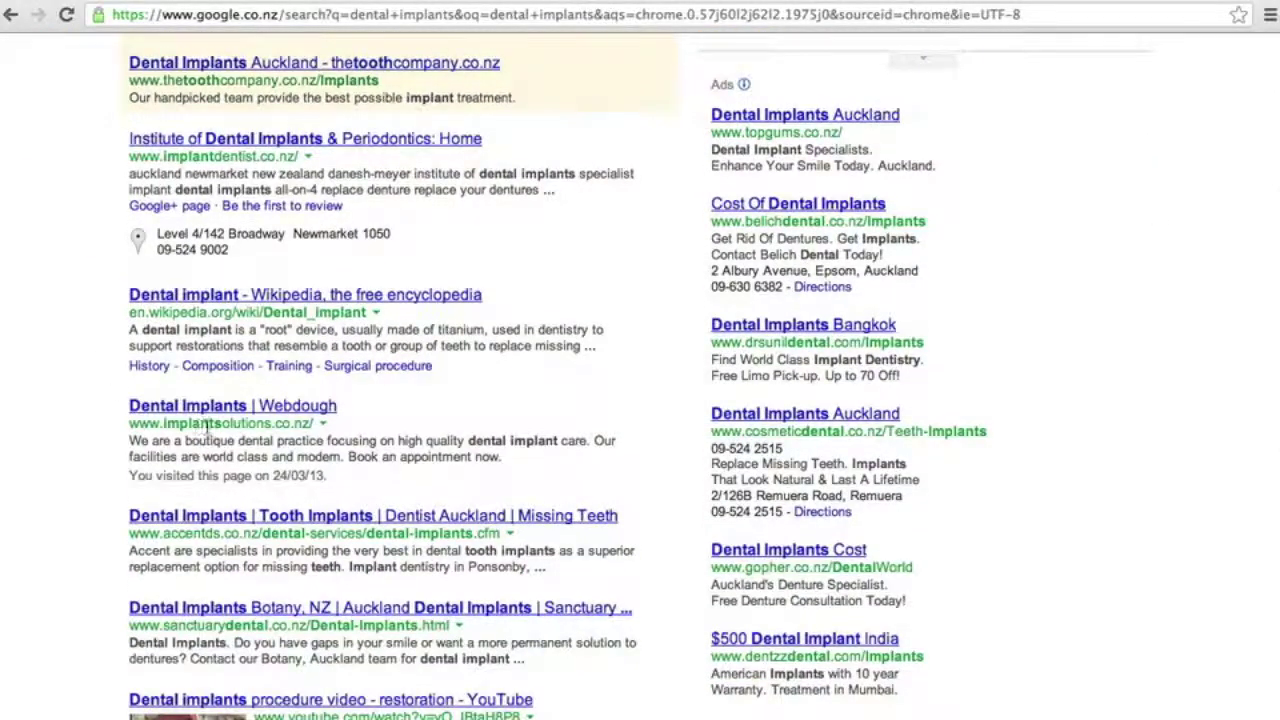
pyautogui.scroll(2, 100, 207)
pyautogui.scroll(1, 100, 207)
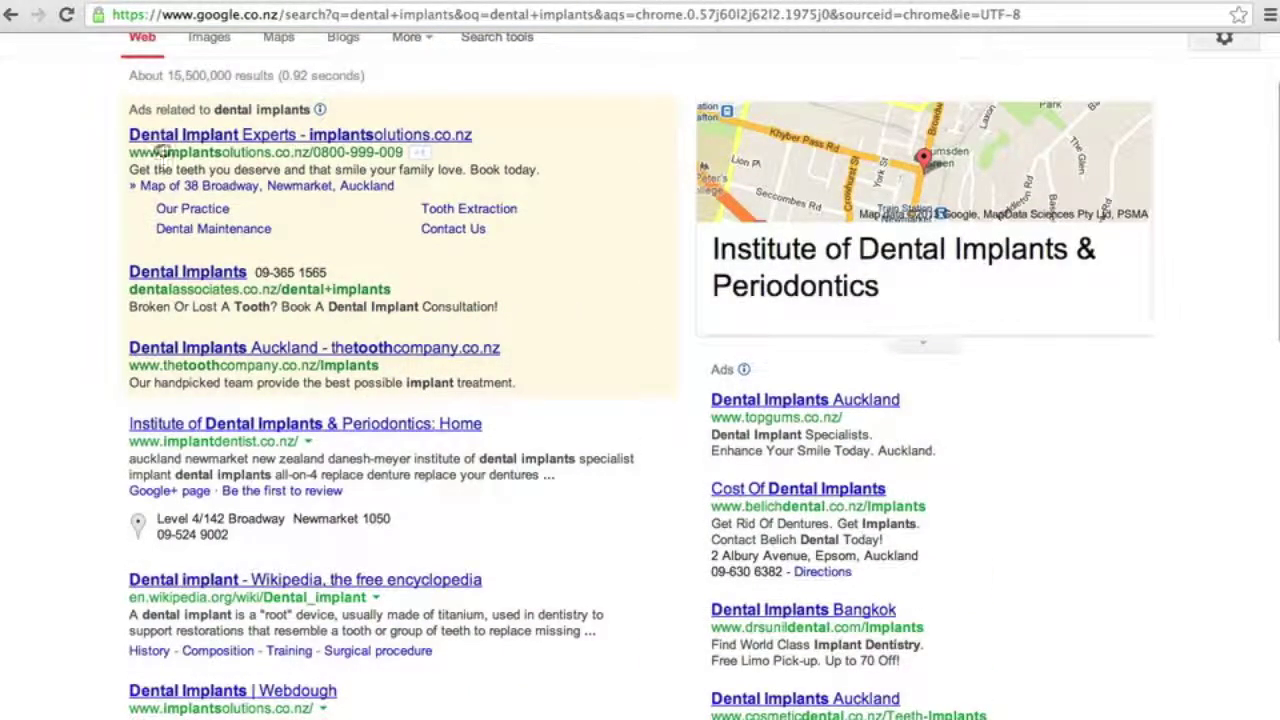
pyautogui.scroll(-2, 78, 352)
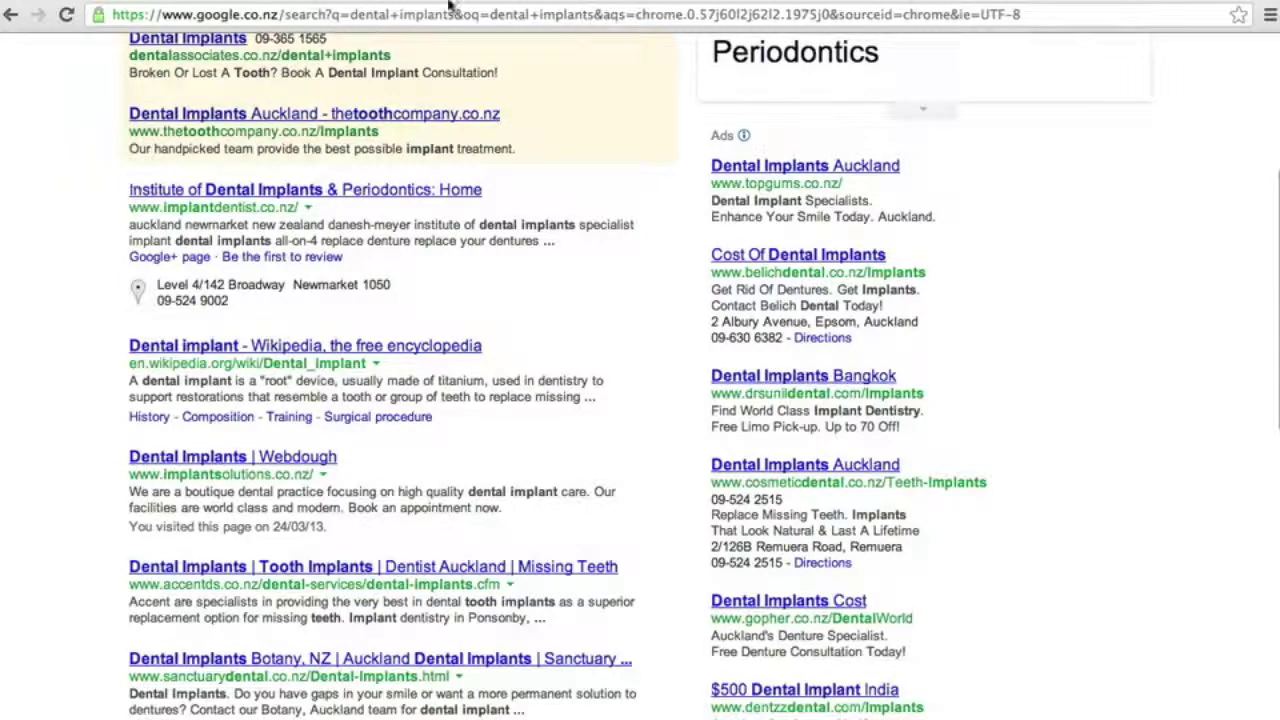
# Step: Go from Webmaster Tools and the Implant Solutions page to the WebWonks Off-page SEO lesson
pyautogui.click(205, 3)
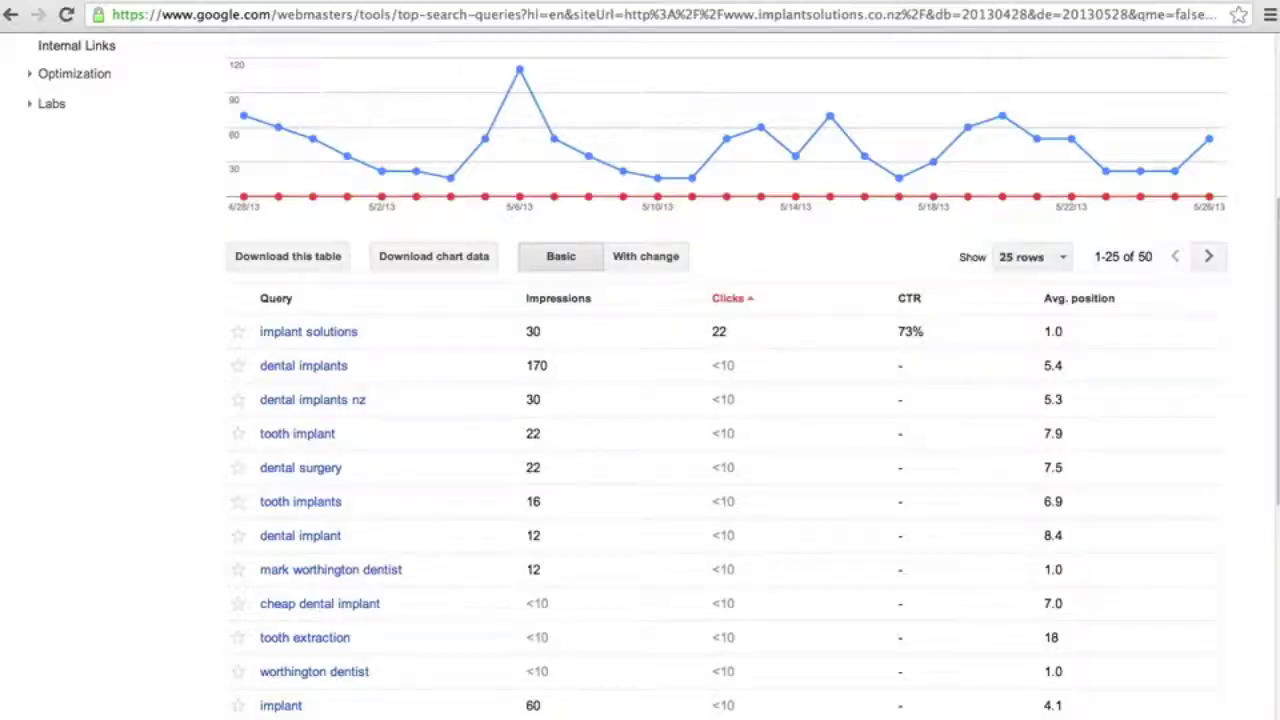
pyautogui.click(343, 8)
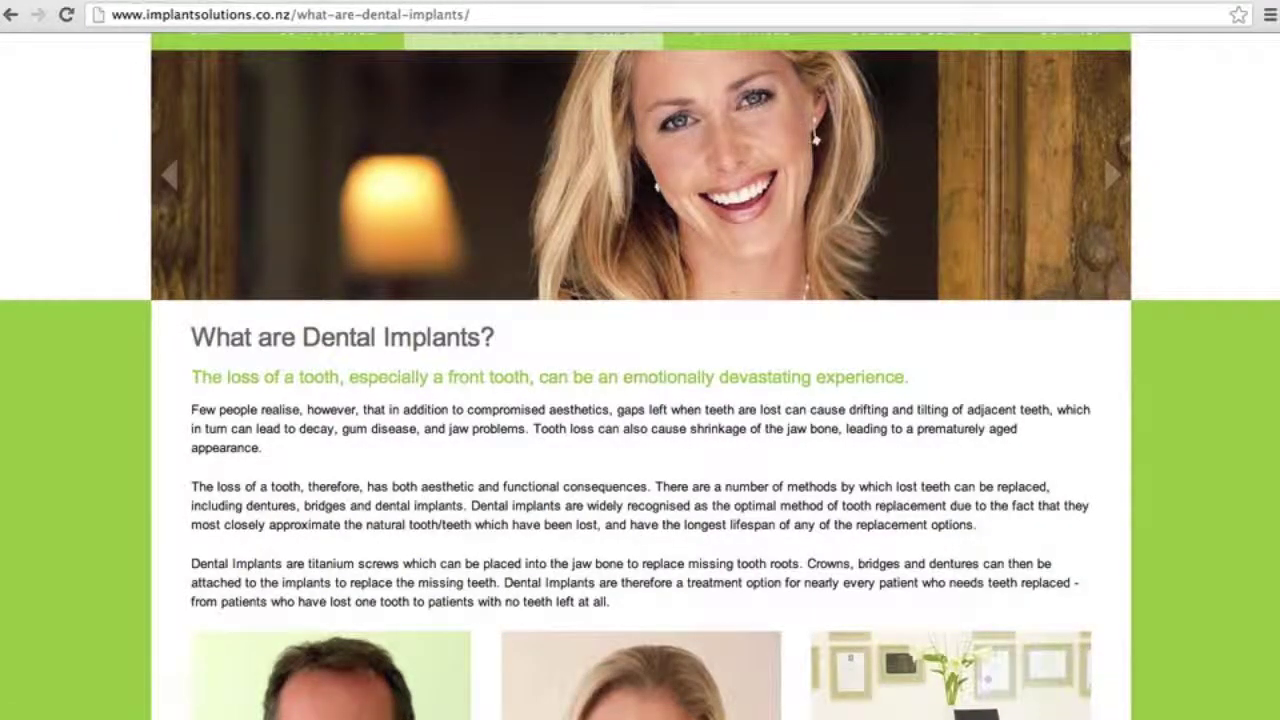
pyautogui.click(529, 4)
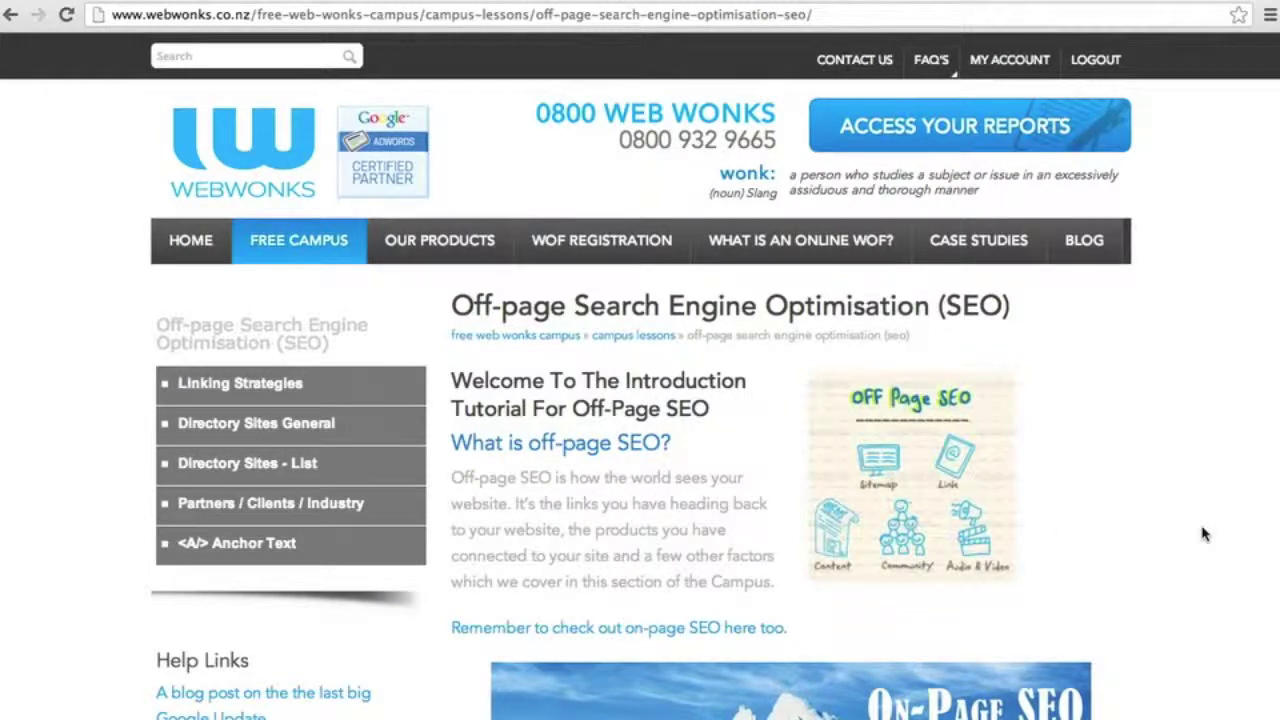
# Step: Open the Directory Sites – List lesson and scroll down to the LINKS LIVE entry
pyautogui.scroll(-2, 1203, 534)
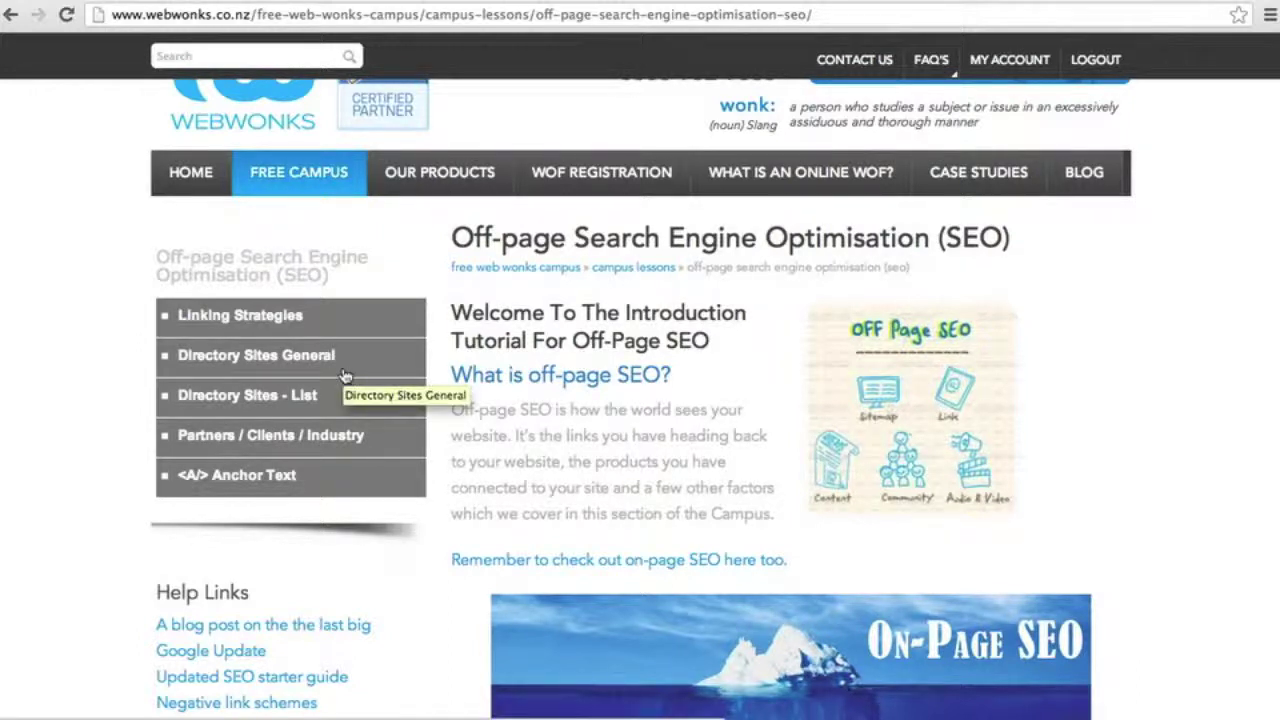
pyautogui.click(265, 400)
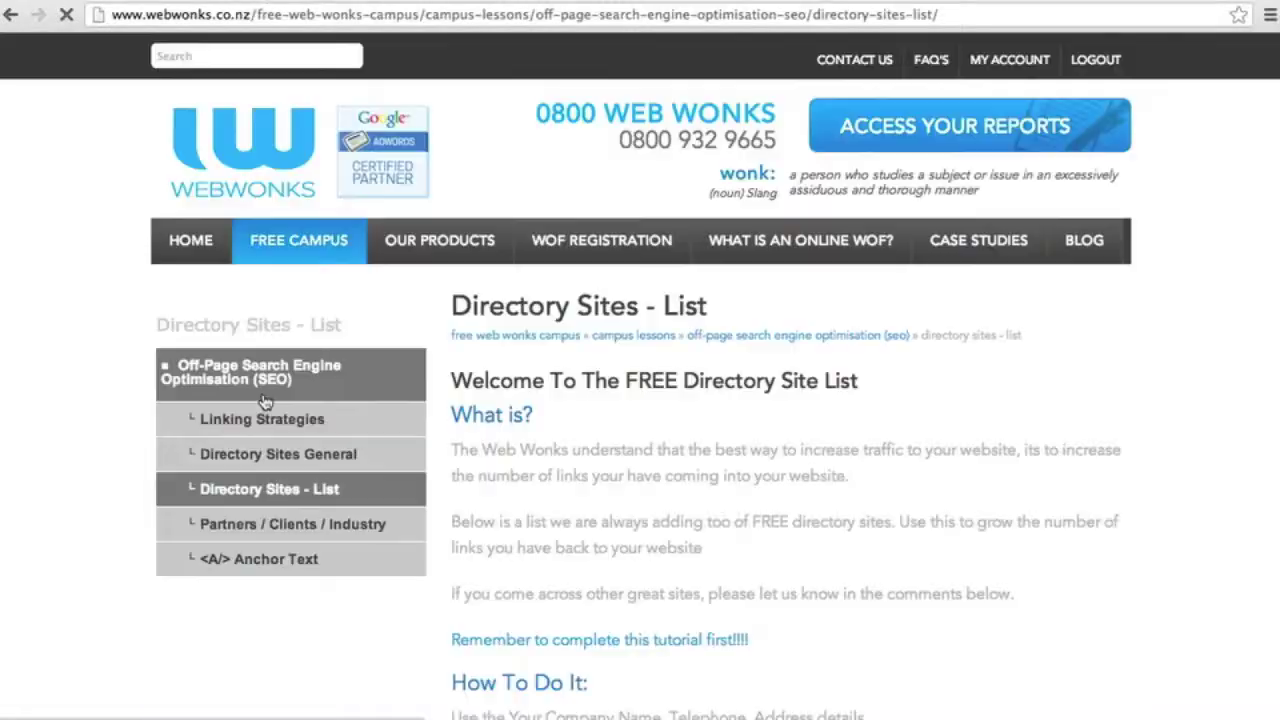
pyautogui.scroll(-4, 950, 490)
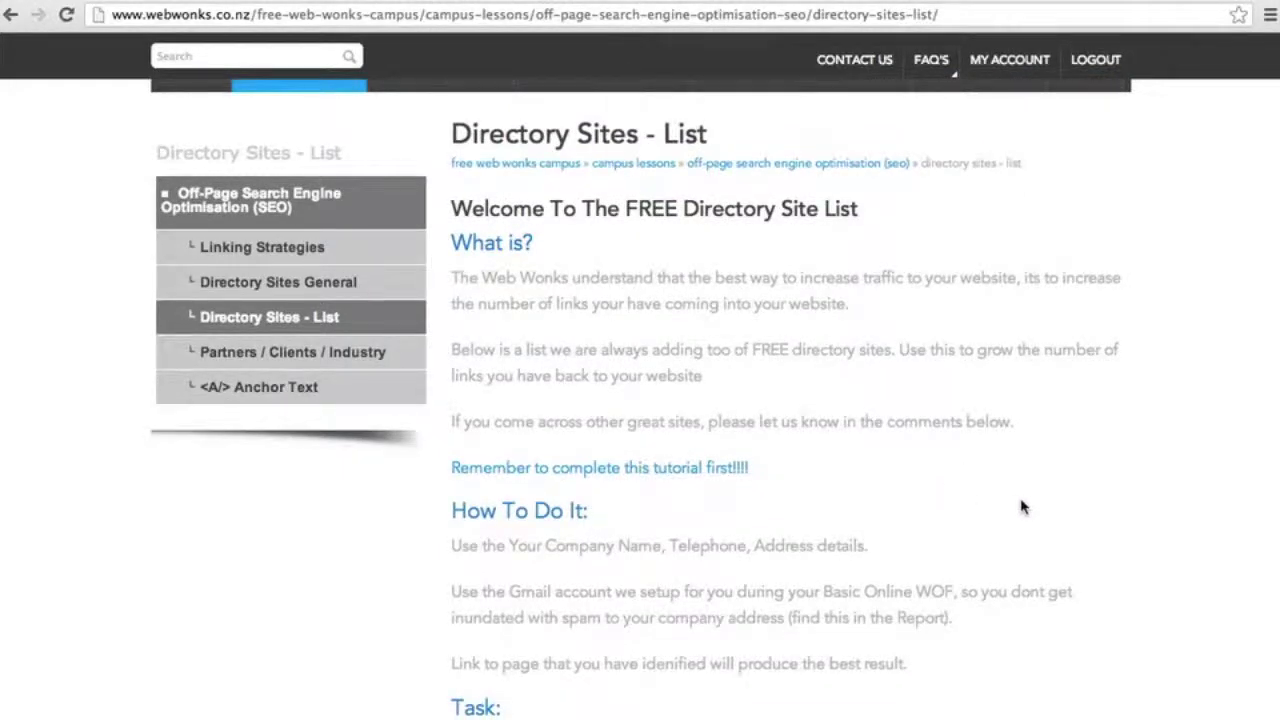
pyautogui.scroll(-12, 1022, 507)
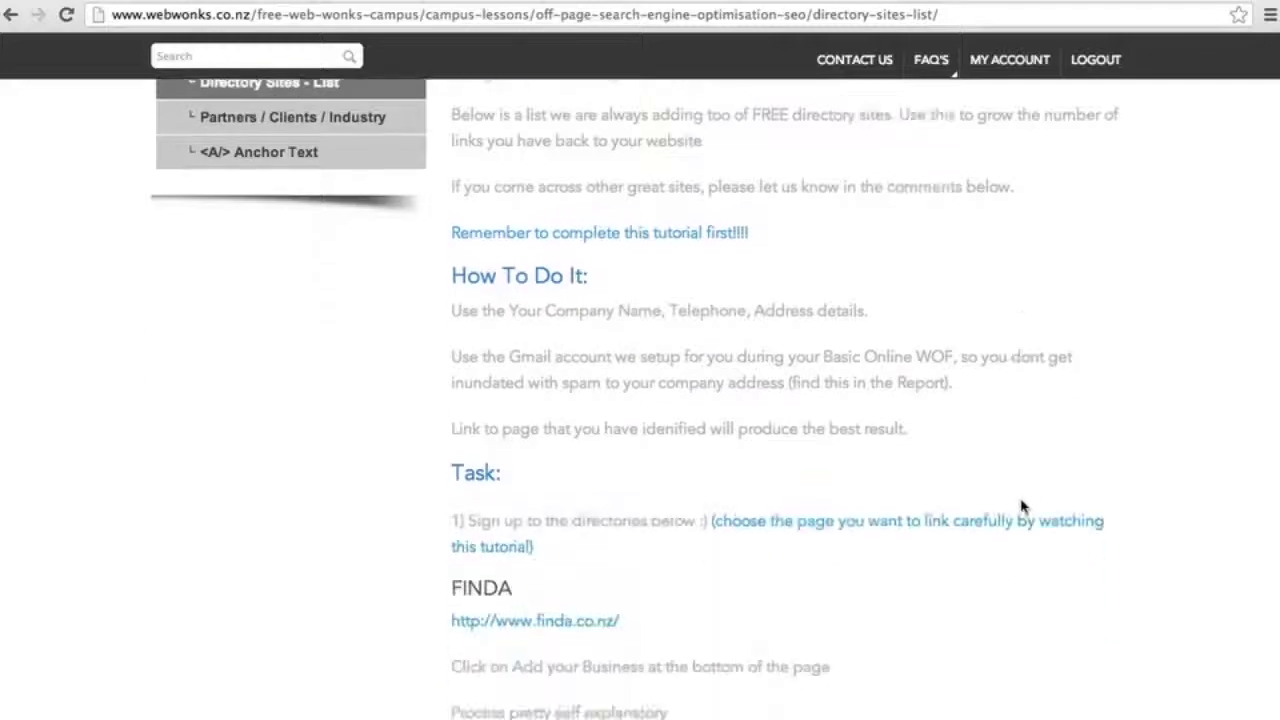
pyautogui.scroll(-2, 1022, 507)
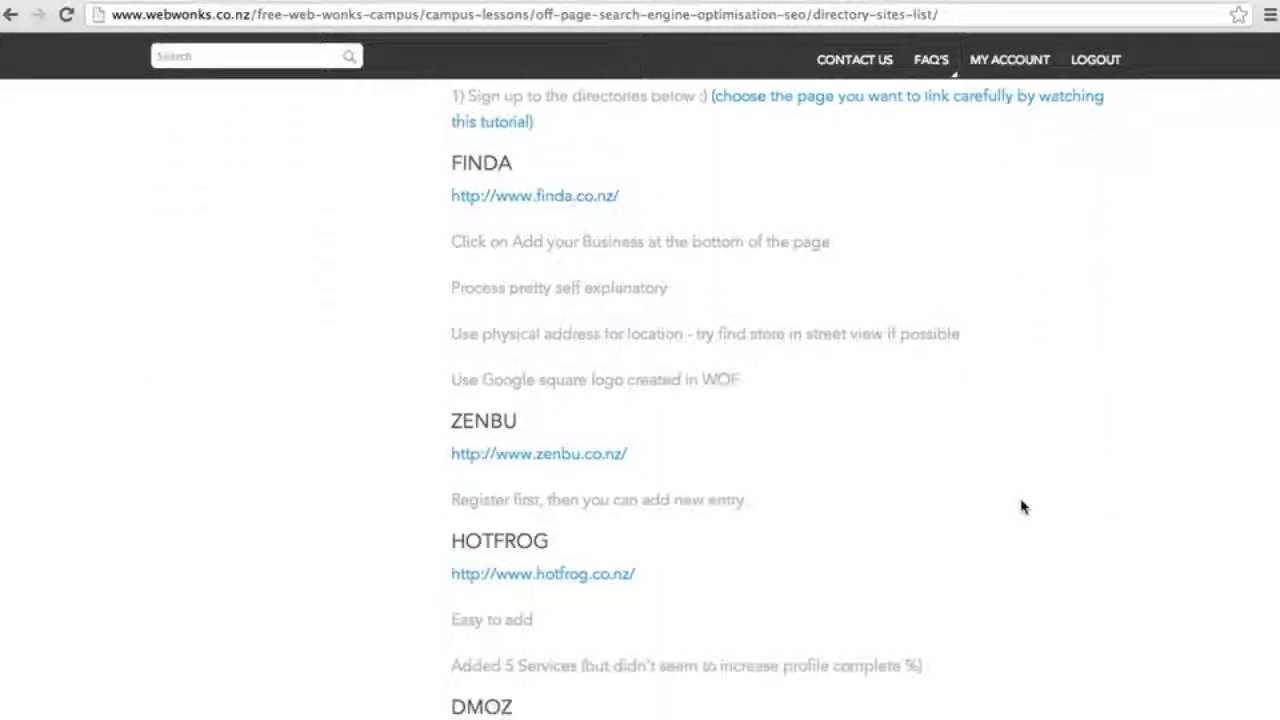
pyautogui.scroll(-17, 1022, 507)
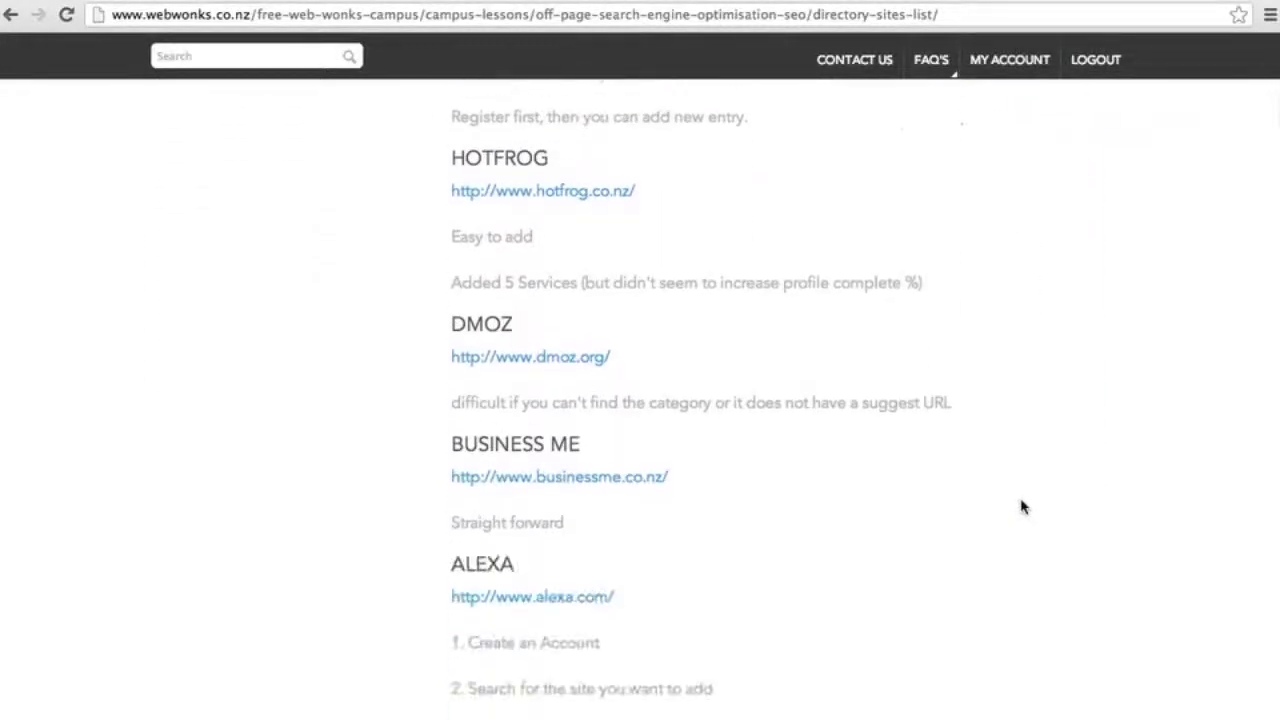
pyautogui.scroll(-20, 1022, 507)
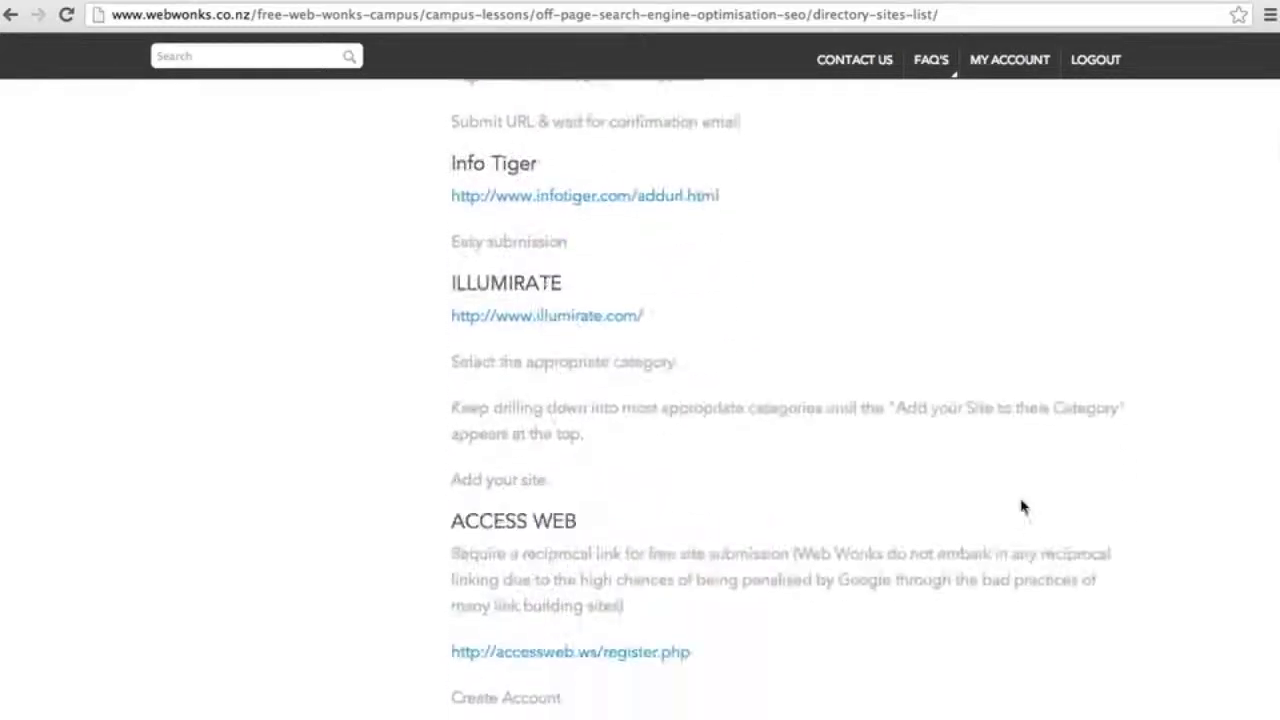
pyautogui.scroll(-13, 1022, 507)
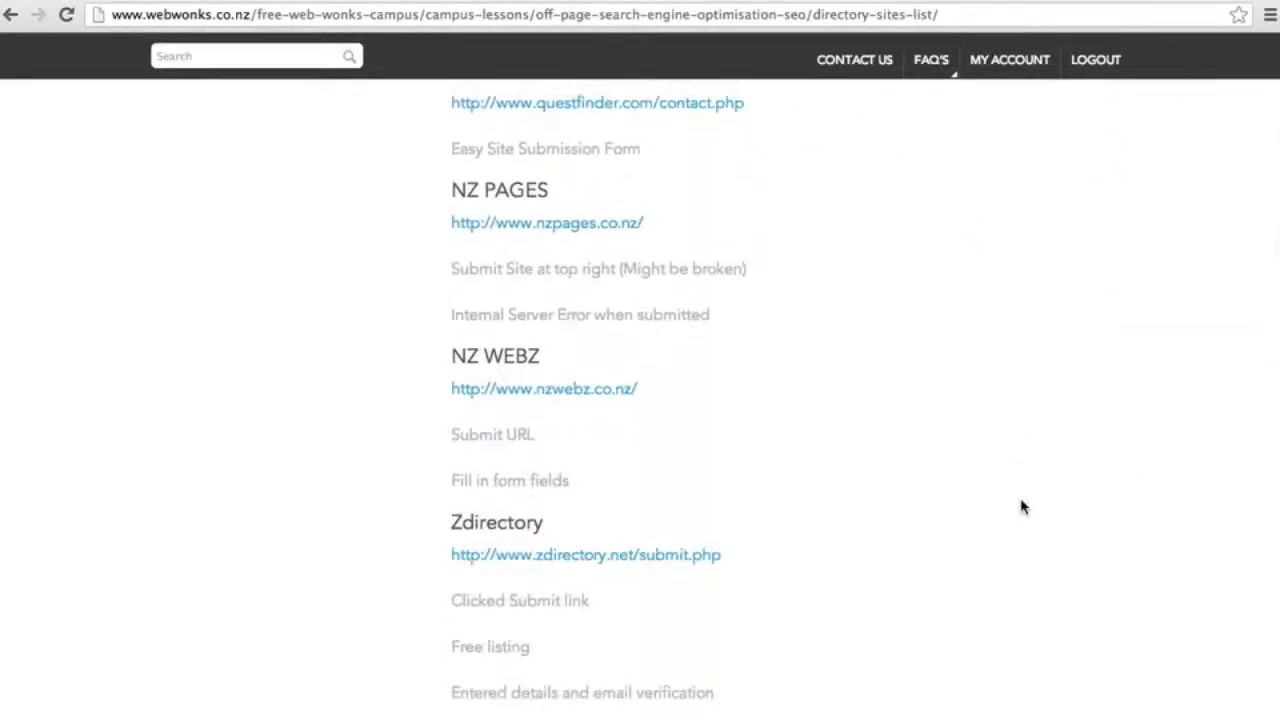
pyautogui.scroll(-20, 1022, 507)
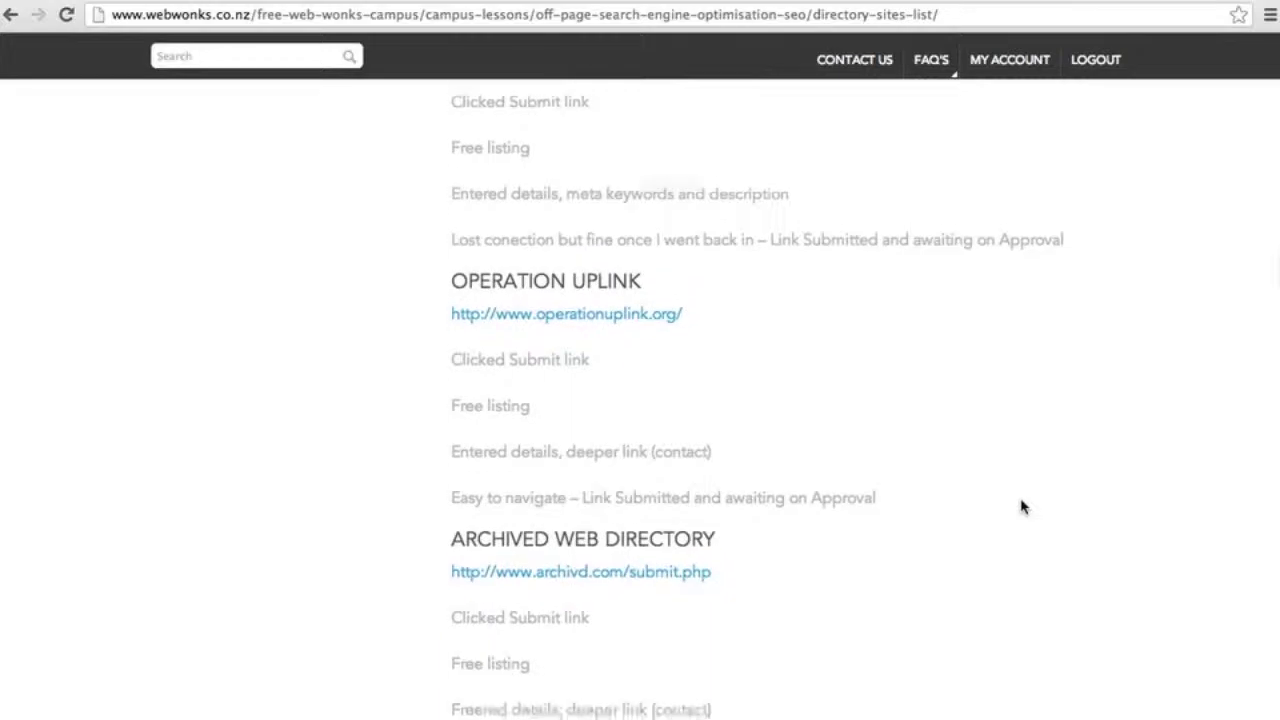
pyautogui.scroll(-10, 1022, 507)
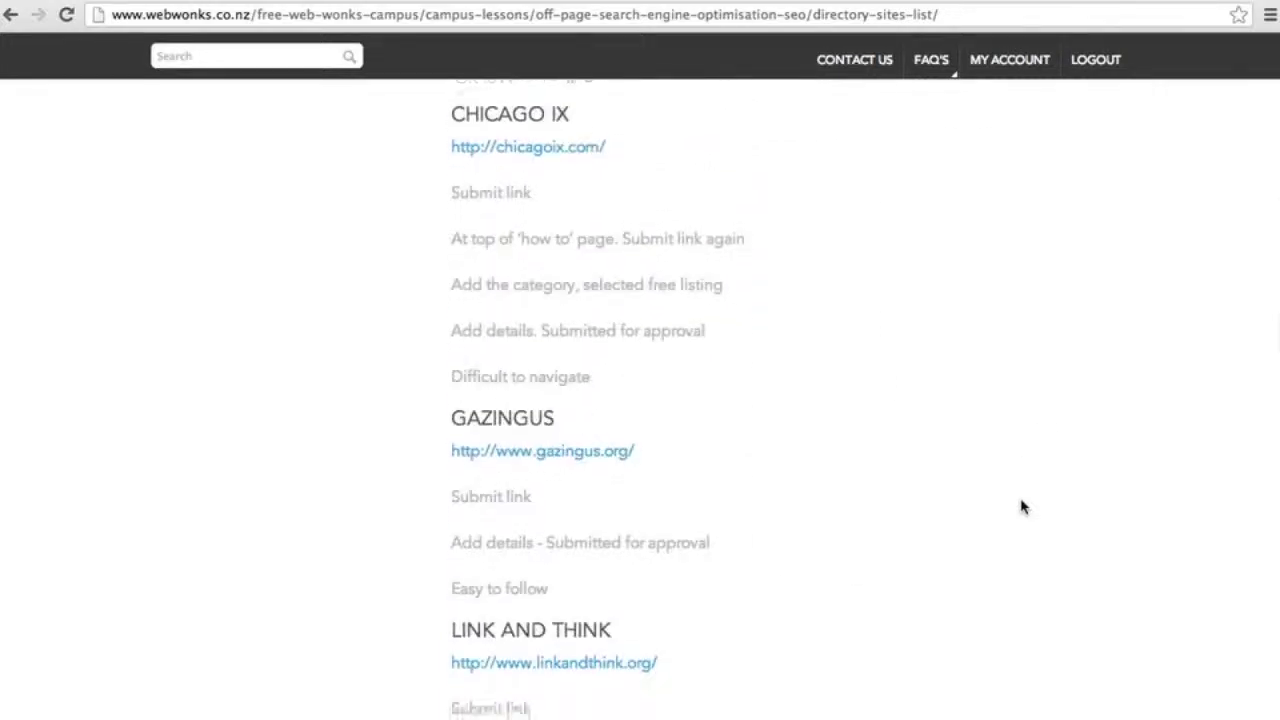
pyautogui.scroll(-13, 1022, 507)
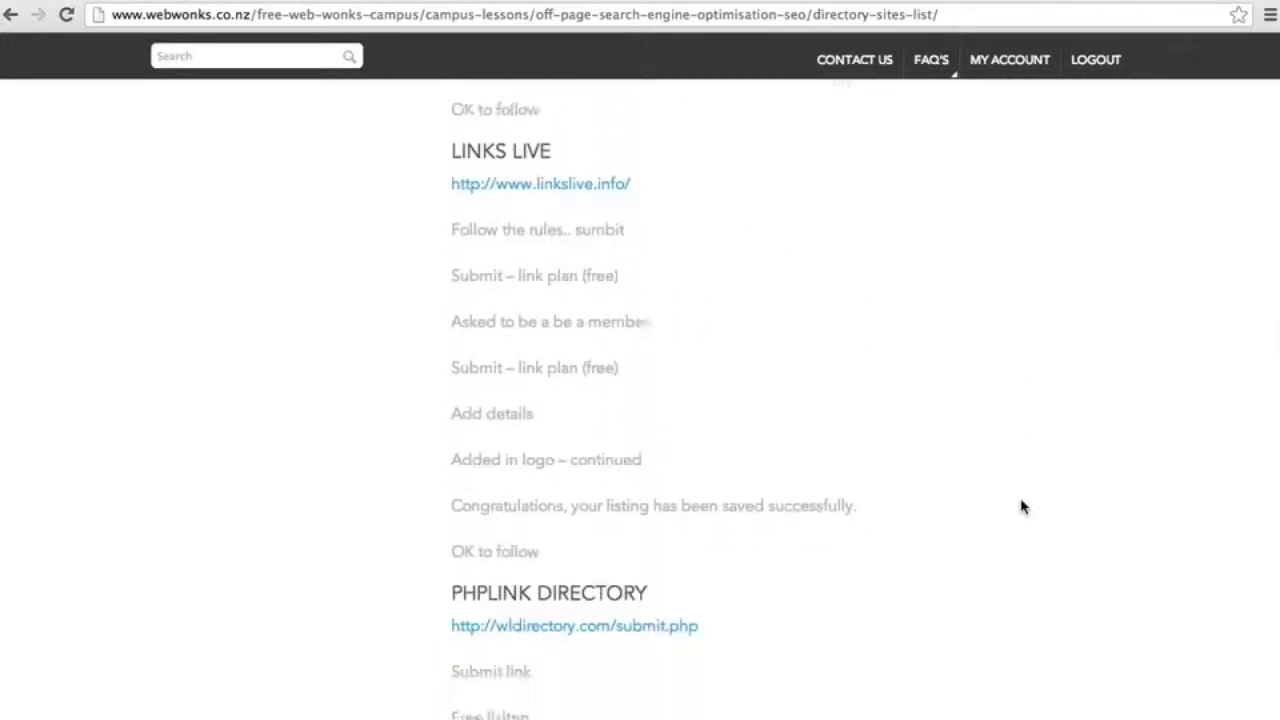
# Step: Open LINKS LIVE in a new tab, copy the dental implants page URL, and start a LinksLive search
pyautogui.rightClick(562, 192)
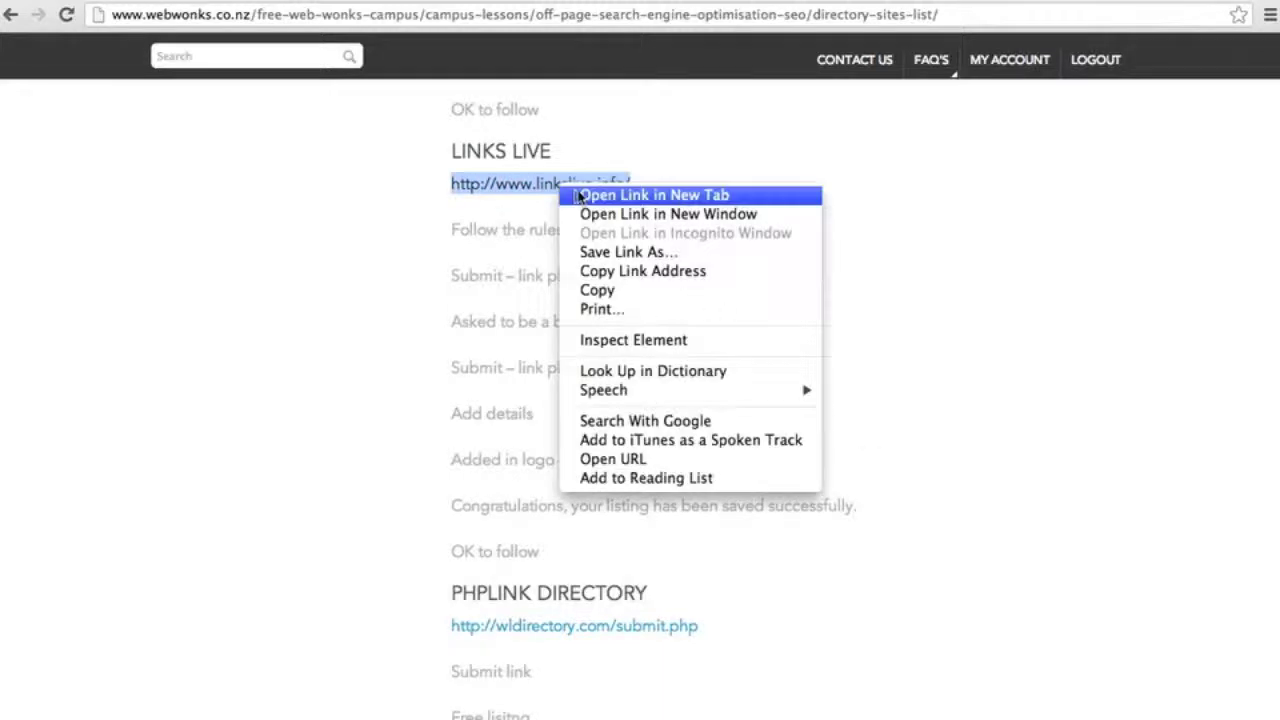
pyautogui.click(580, 196)
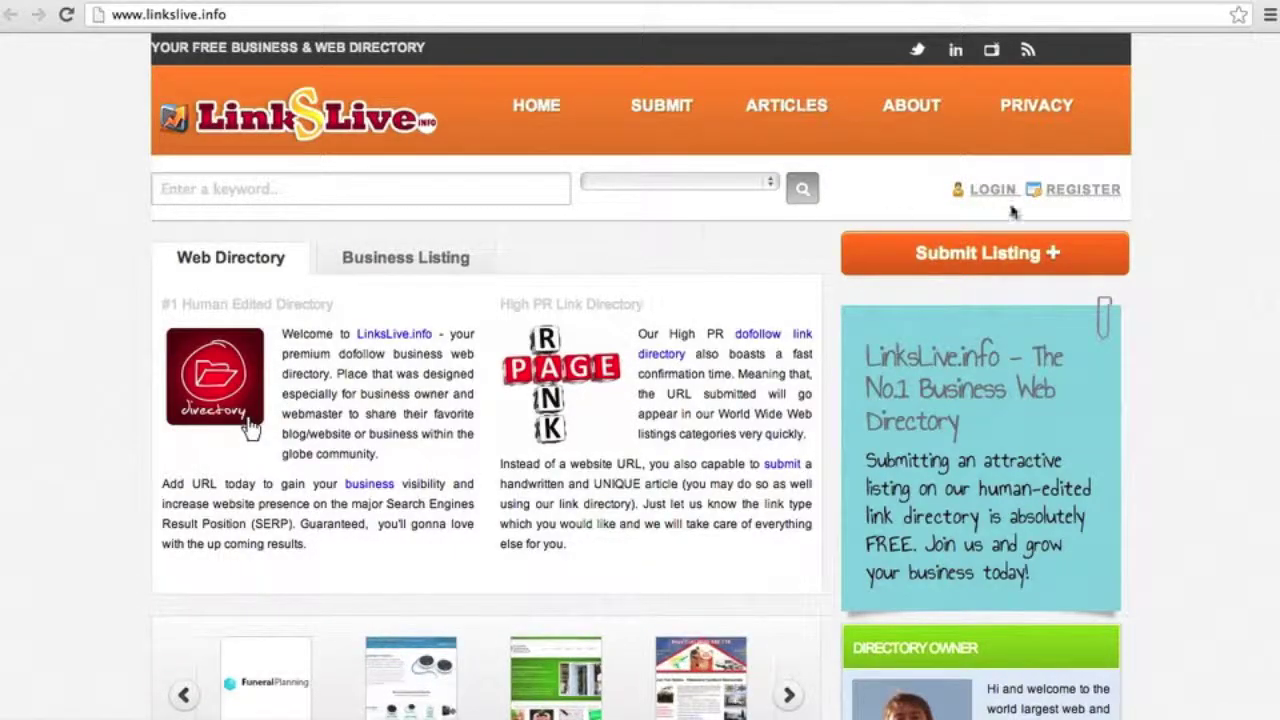
pyautogui.hotkey('ctrl', 'shift', 'Tab')
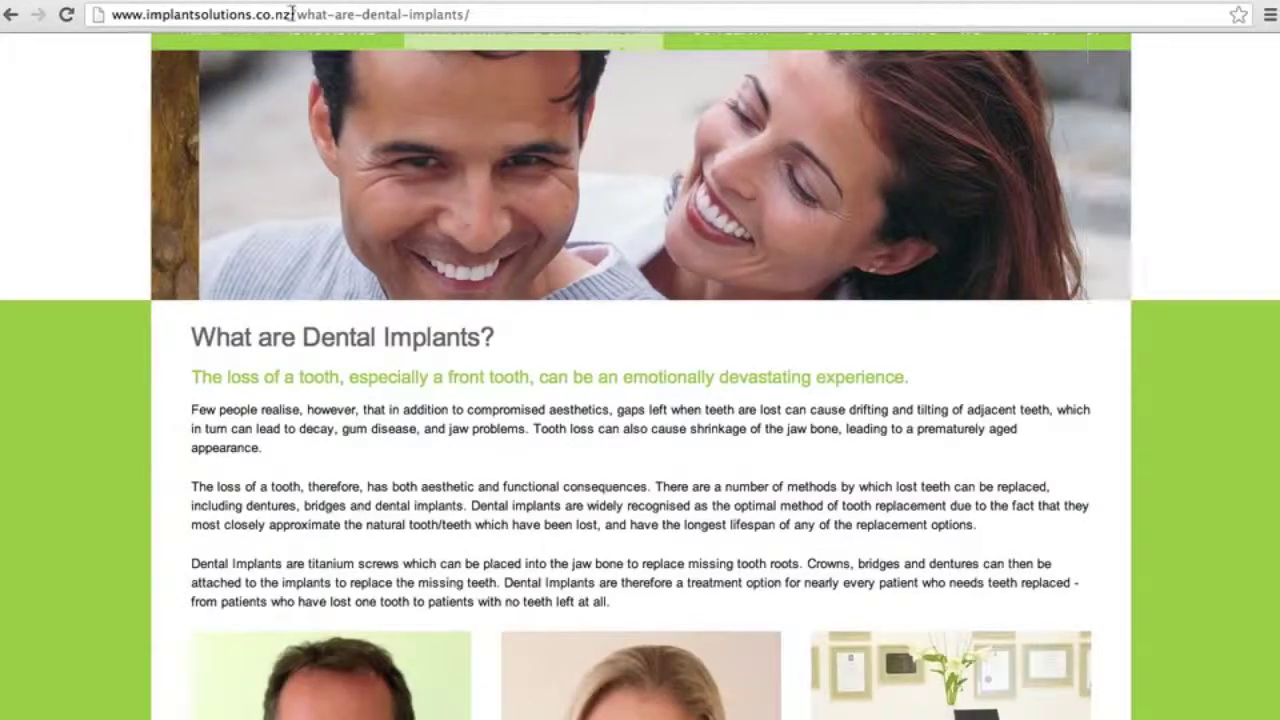
pyautogui.click(292, 12)
pyautogui.press('super+c')
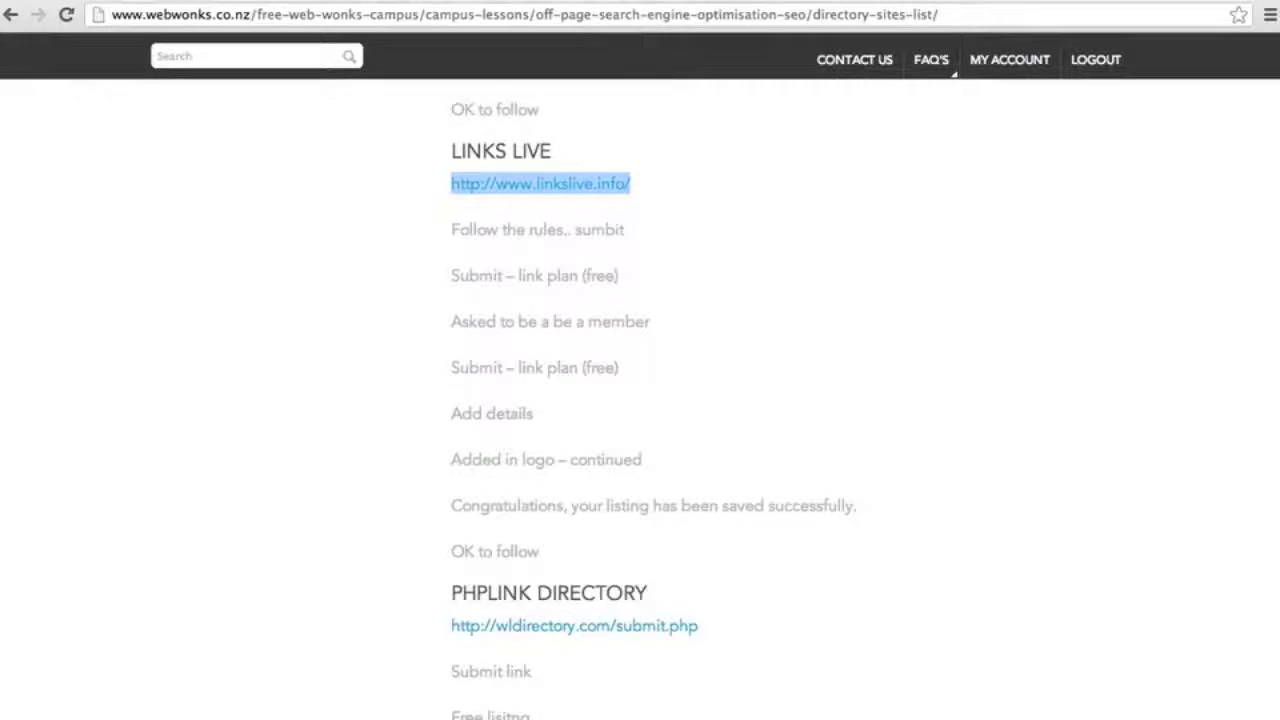
pyautogui.click(695, 3)
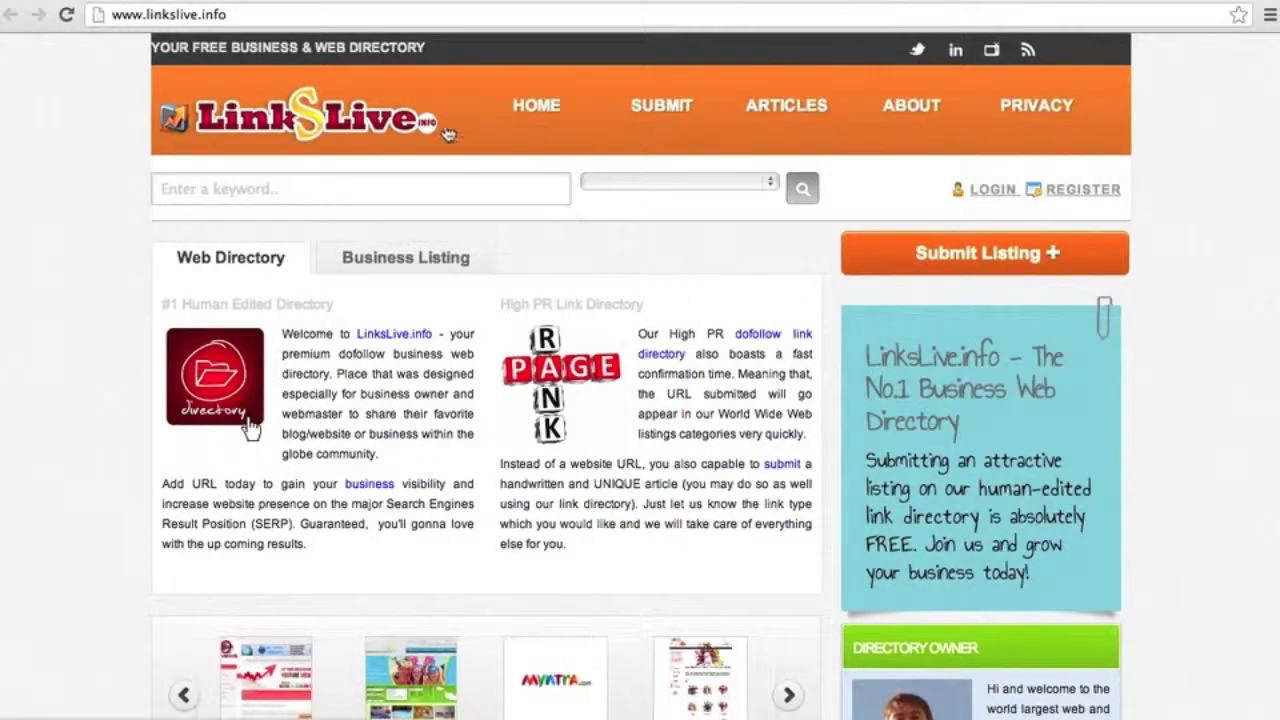
pyautogui.click(349, 189)
# Step: Paste the page URL into LinksLive's search, then open Webmaster Tools' Links to Your Site report
pyautogui.press('super+v')
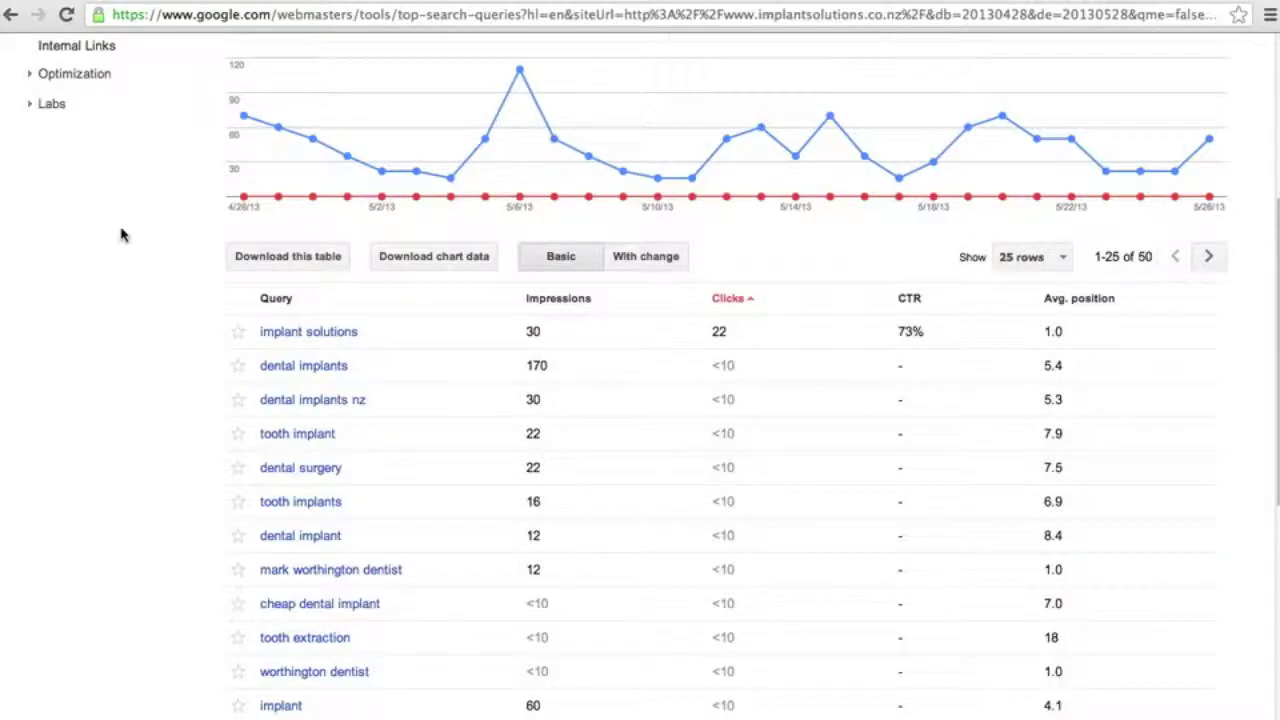
pyautogui.scroll(2, 120, 232)
pyautogui.click(100, 127)
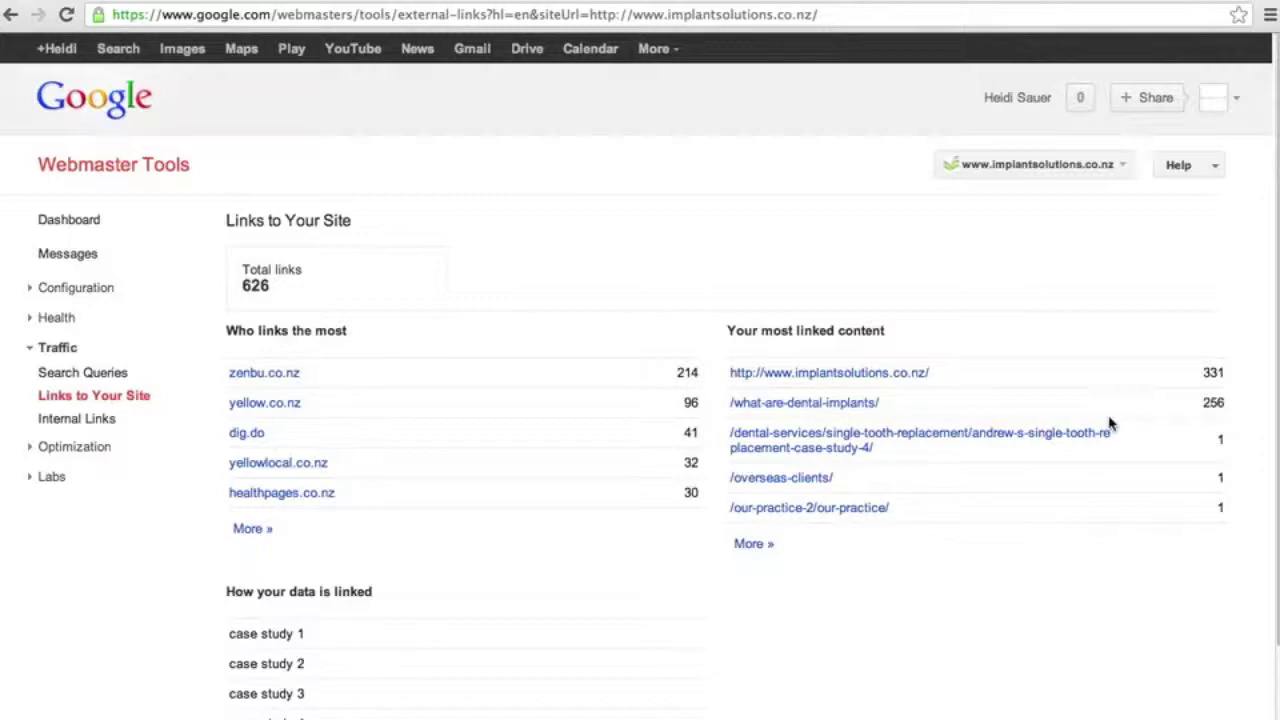
# Step: Highlight ZENBU in the WebWonks directory list, then return to the Webmaster Tools Search Queries report
pyautogui.click(510, 4)
pyautogui.scroll(15, 580, 245)
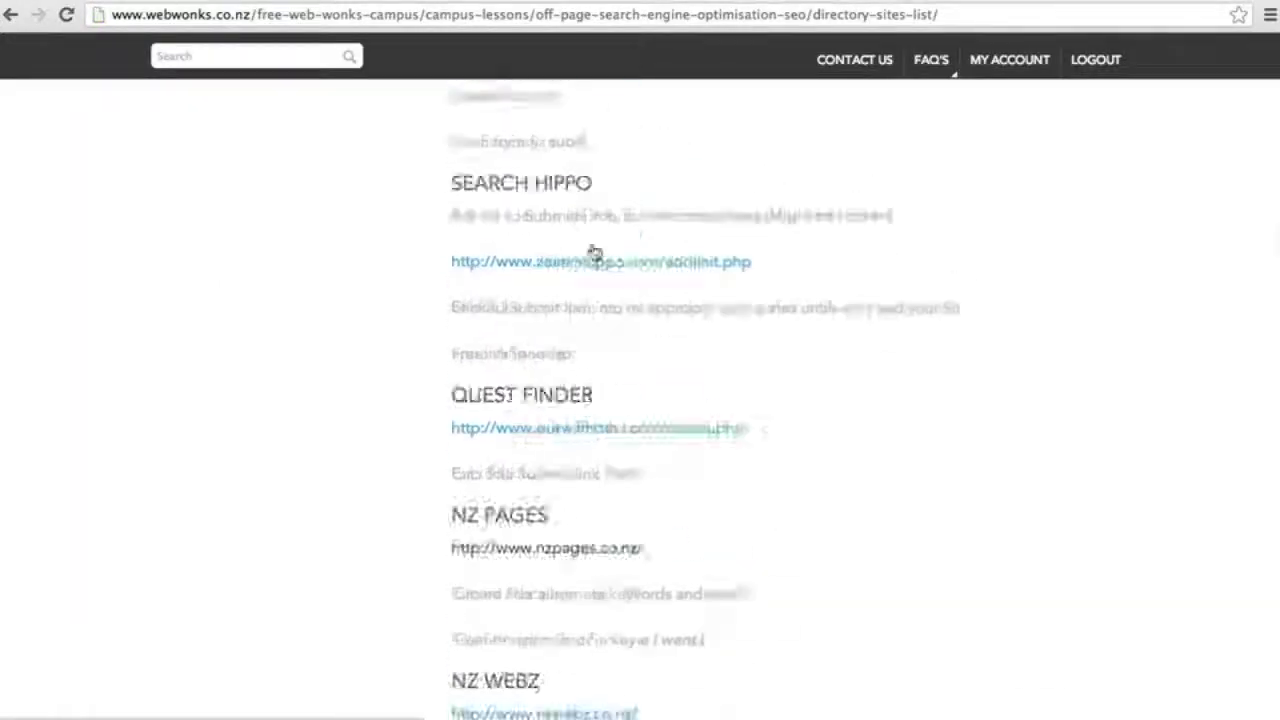
pyautogui.scroll(10, 596, 240)
pyautogui.scroll(-10, 600, 265)
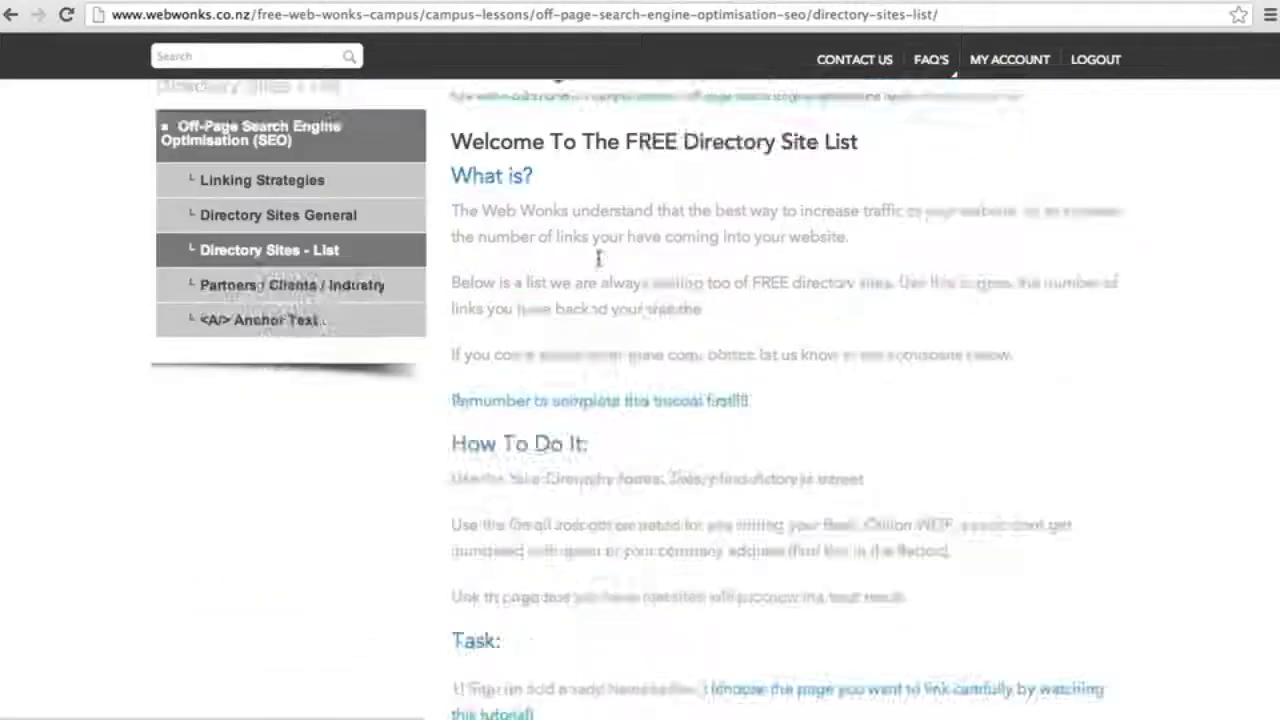
pyautogui.scroll(-2, 600, 268)
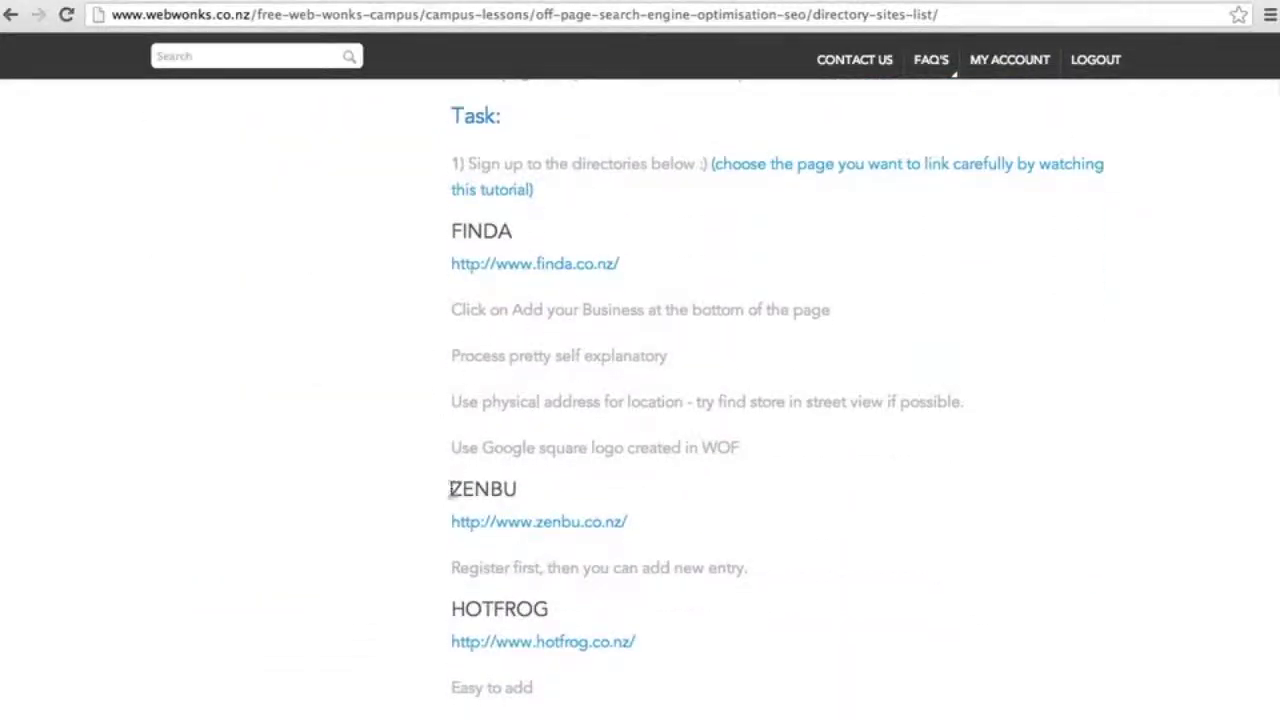
pyautogui.moveTo(449, 488); pyautogui.dragTo(606, 509)
pyautogui.click(440, 206)
pyautogui.click(346, 6)
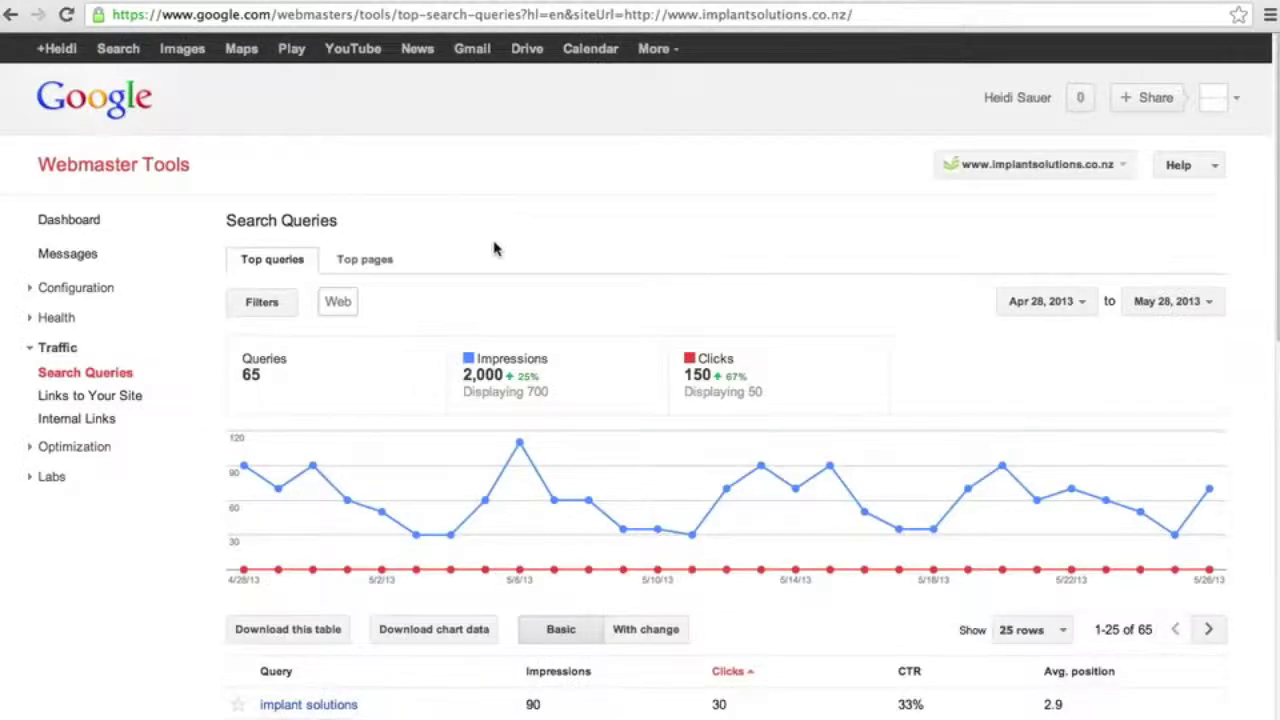
# Step: Scroll the queries table and restrict it to searches from New Zealand
pyautogui.scroll(-5, 405, 345)
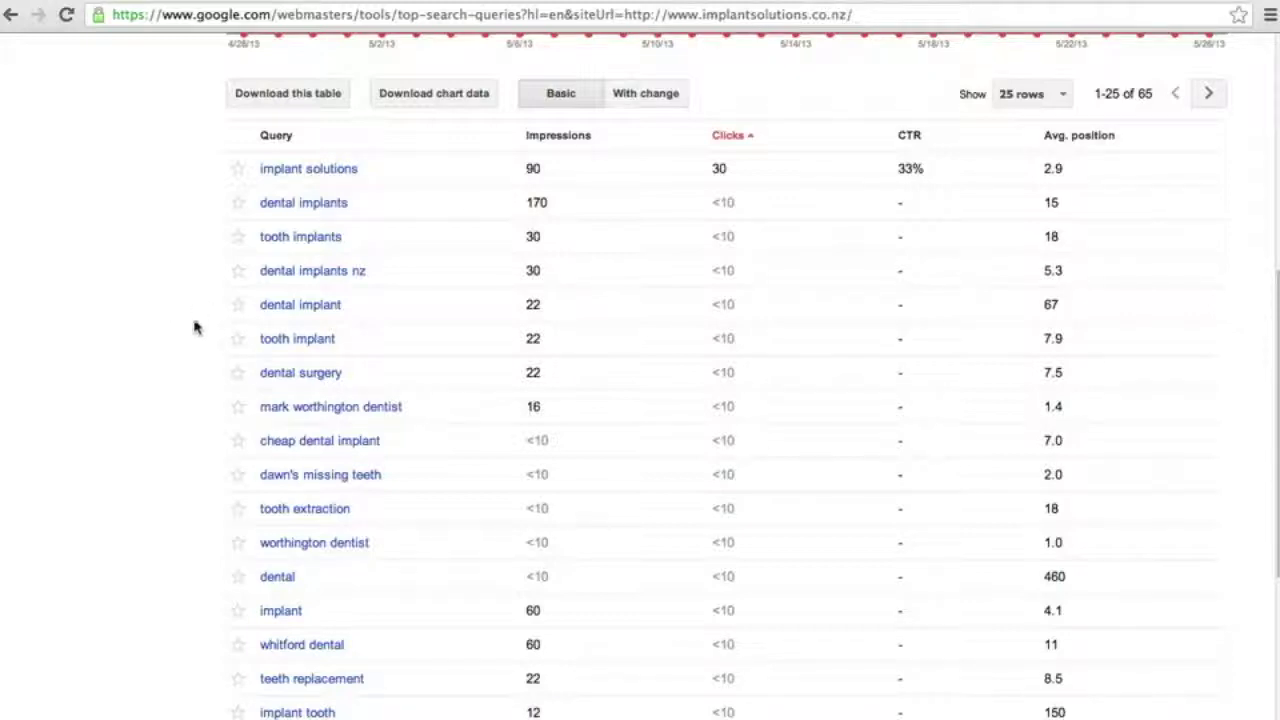
pyautogui.scroll(3, 185, 327)
pyautogui.scroll(1, 200, 255)
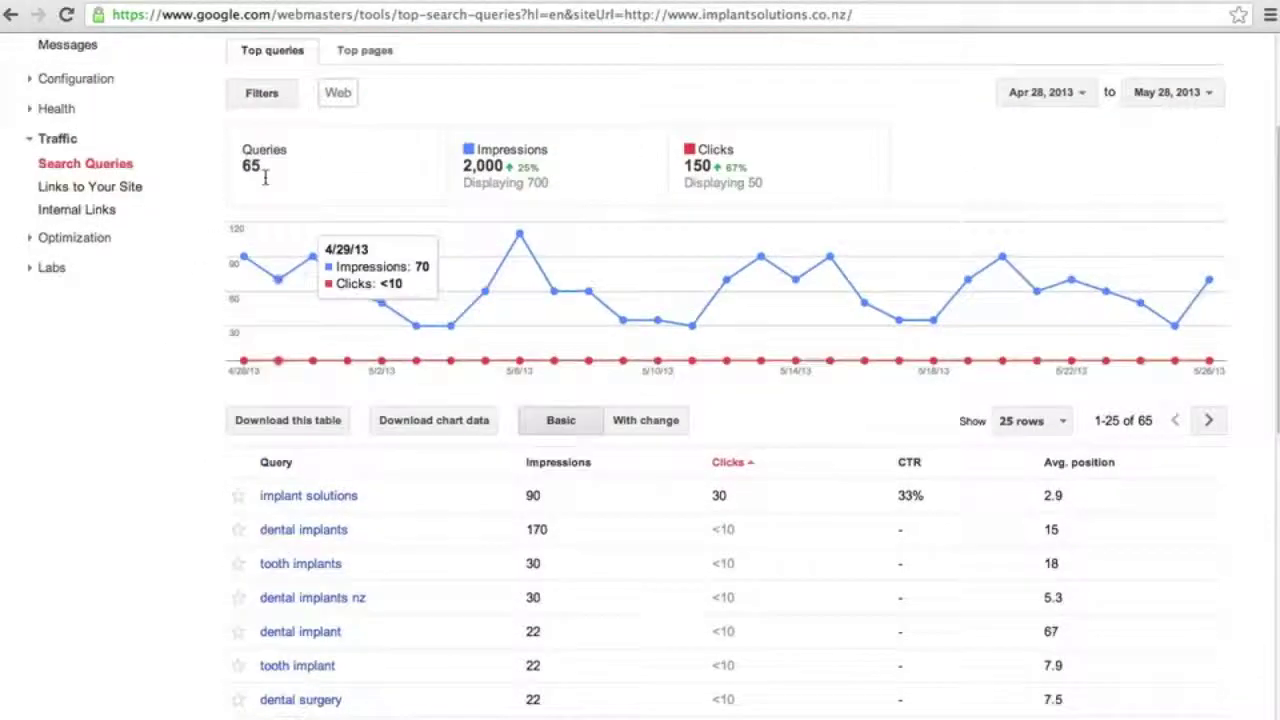
pyautogui.click(262, 137)
pyautogui.click(562, 233)
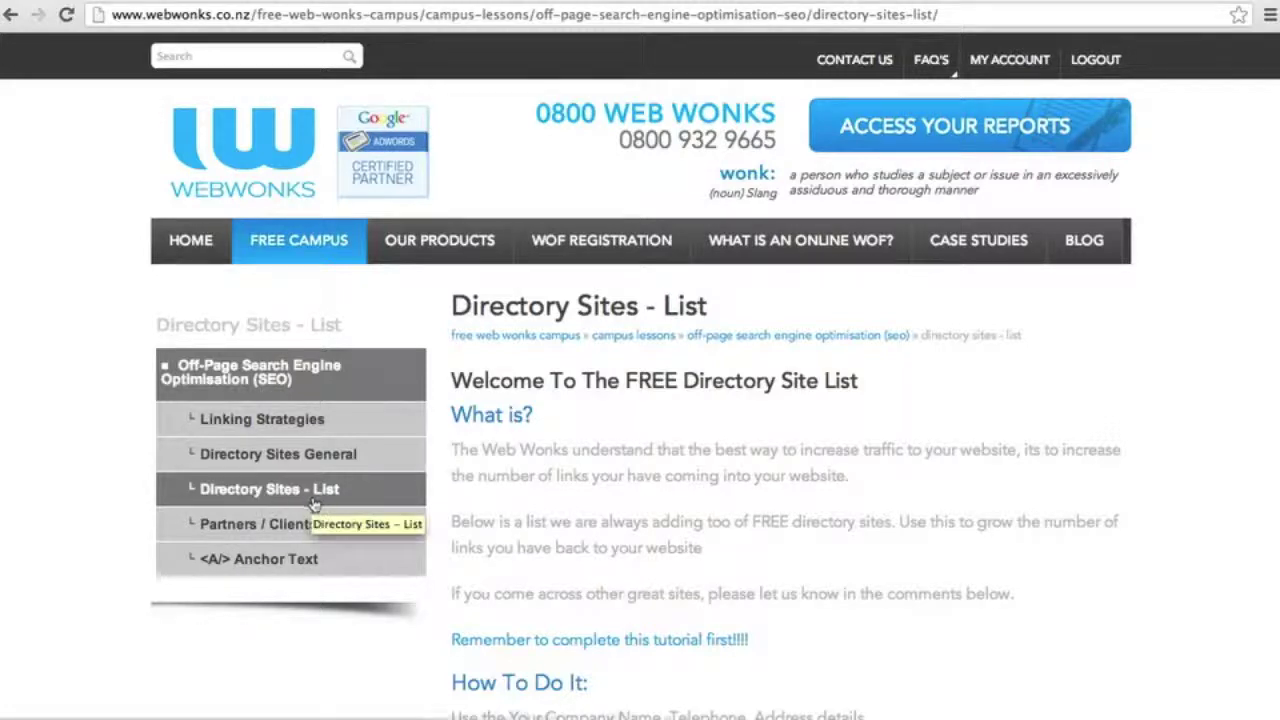
# Step: Scroll the WebWonks directory list down to the Task instructions section
pyautogui.scroll(-5, 543, 531)
pyautogui.scroll(-4, 543, 535)
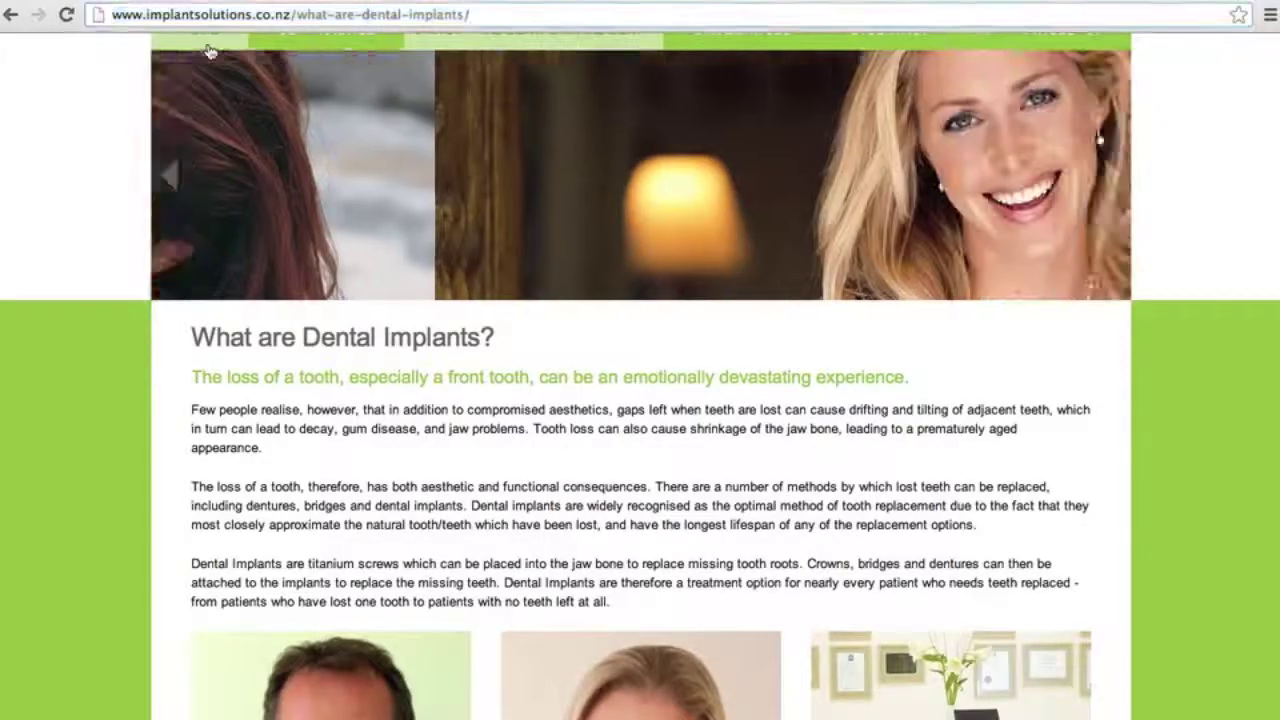
# Step: Load the implantsolutions.co.nz home page and go to its What are Dental Implants? page
pyautogui.press('Return')
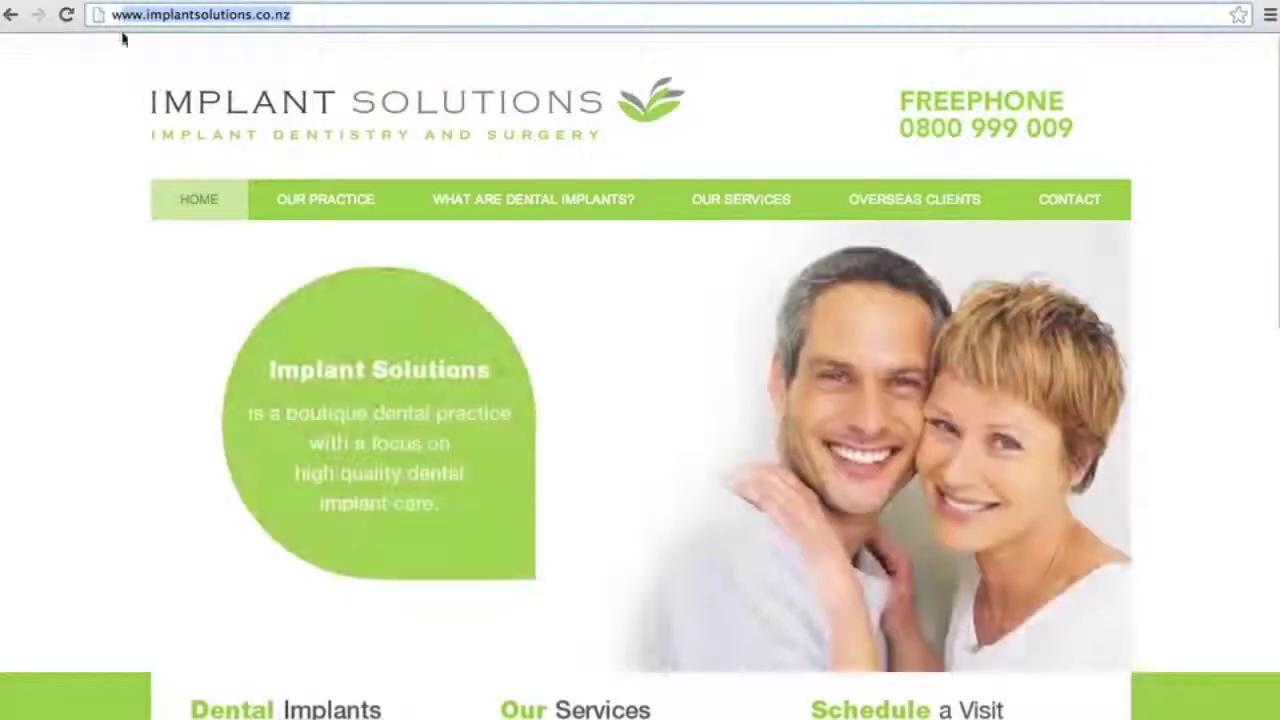
pyautogui.click(112, 12)
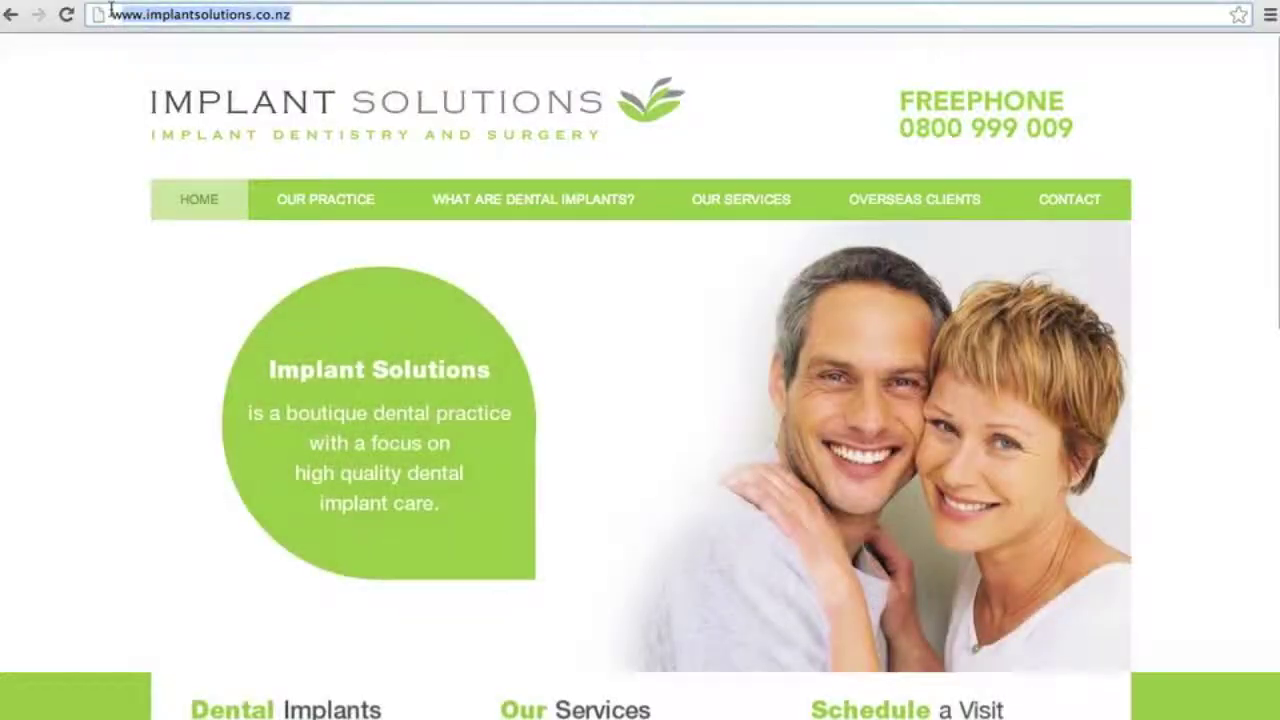
pyautogui.click(118, 193)
pyautogui.click(420, 200)
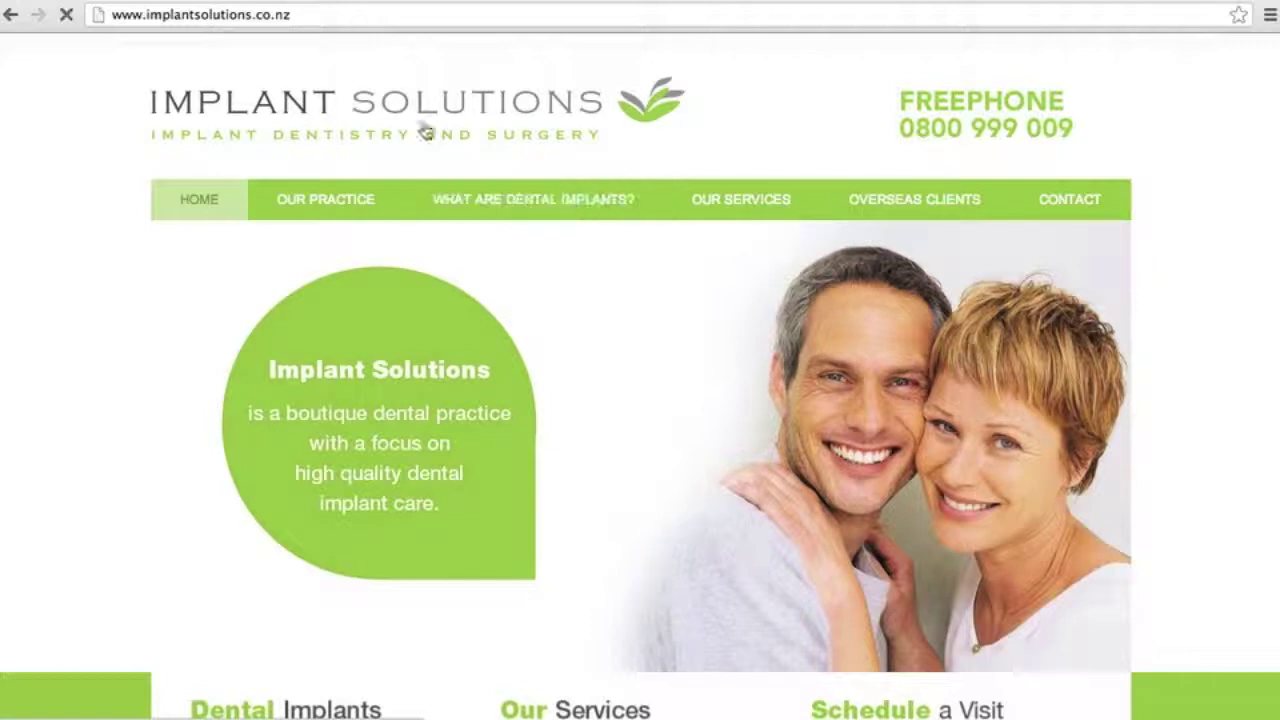